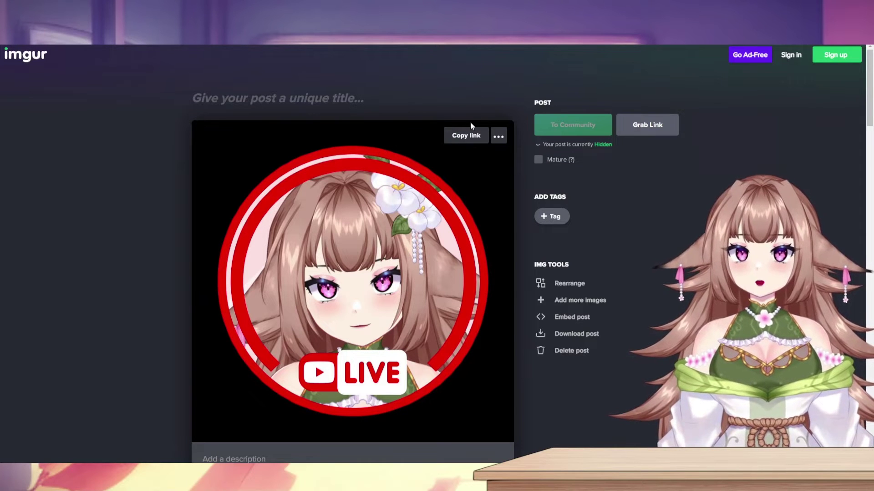
# Start a new IFTTT applet with a Webhooks 'Receive a web request' trigger, ready for the event name
pyautogui.scroll(-5, 472, 145)
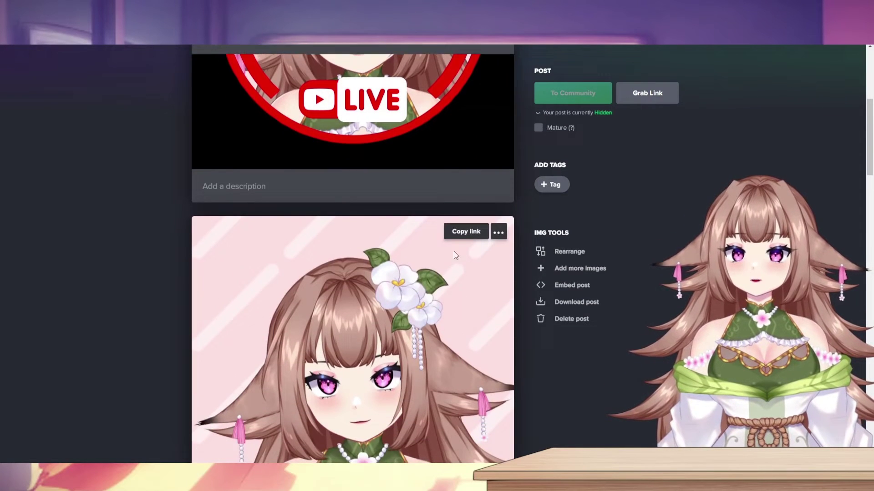
pyautogui.scroll(5, 447, 239)
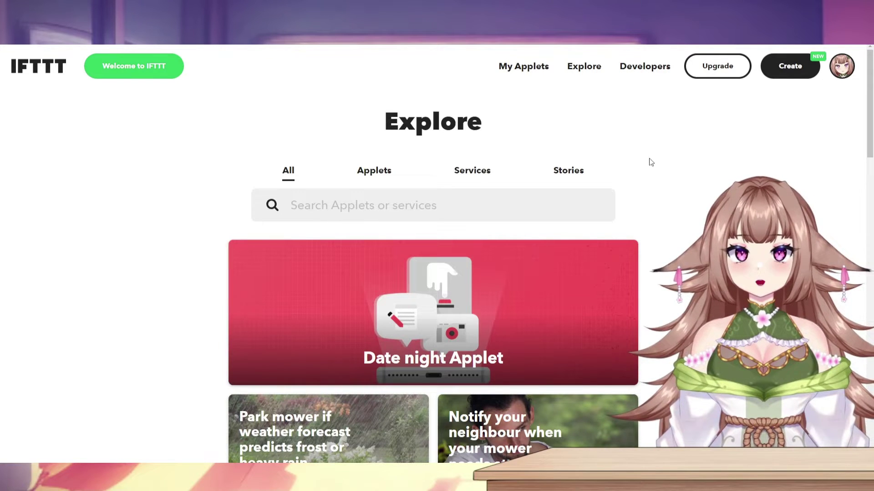
pyautogui.click(790, 69)
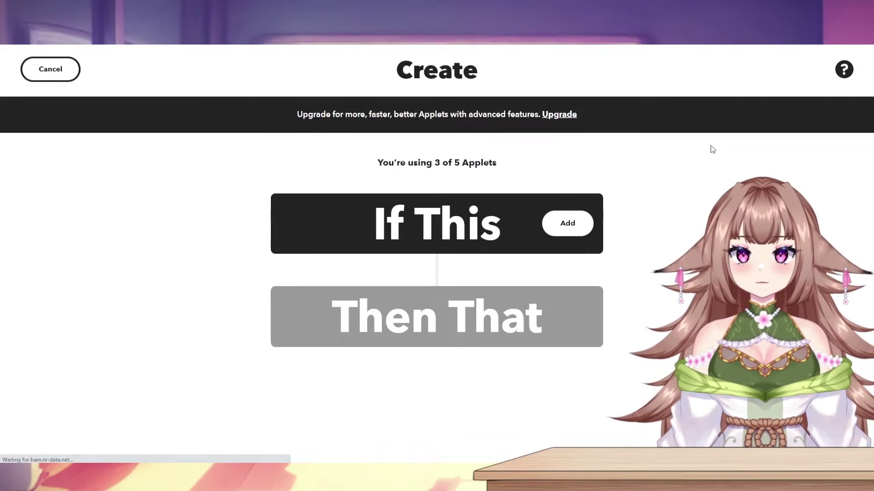
pyautogui.click(568, 227)
pyautogui.write('web')
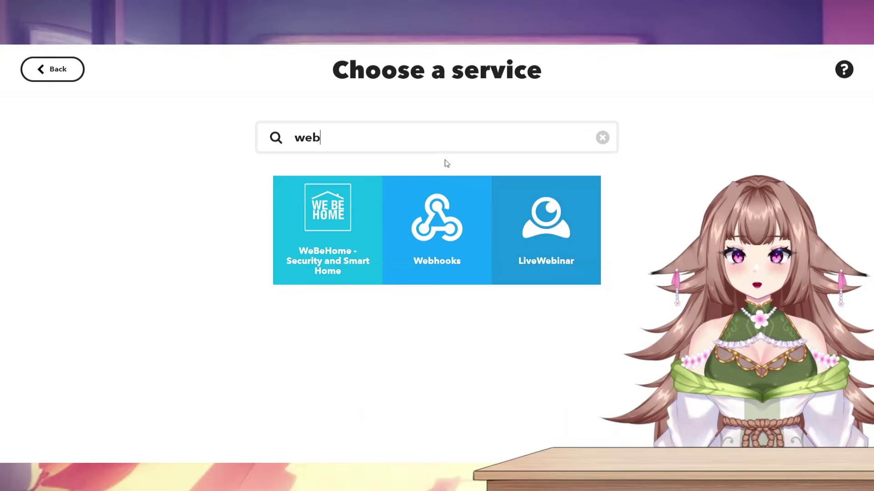
pyautogui.click(435, 213)
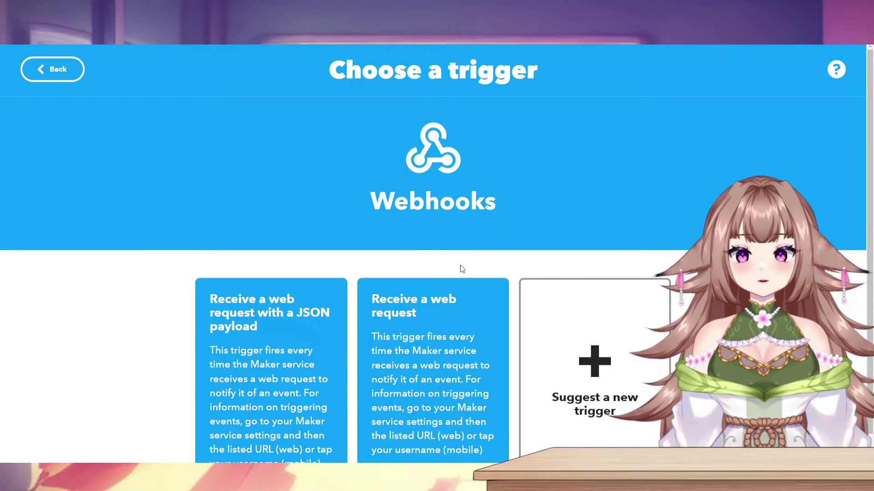
pyautogui.click(402, 314)
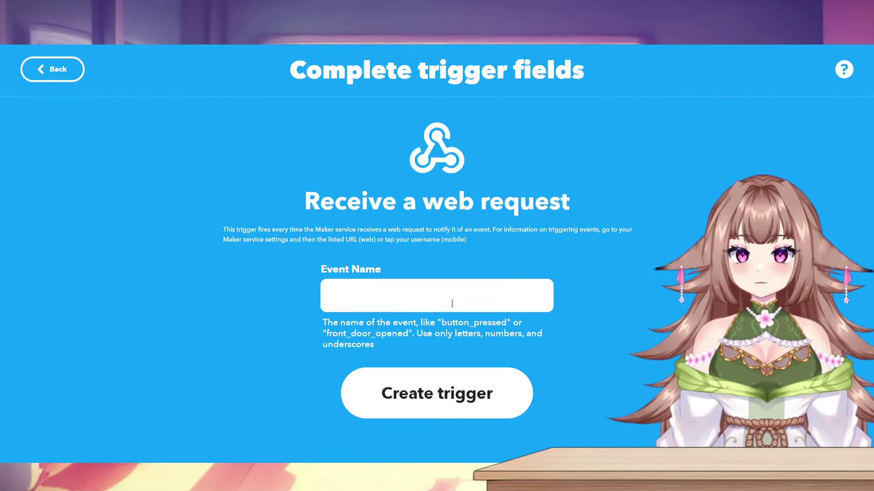
pyautogui.click(451, 303)
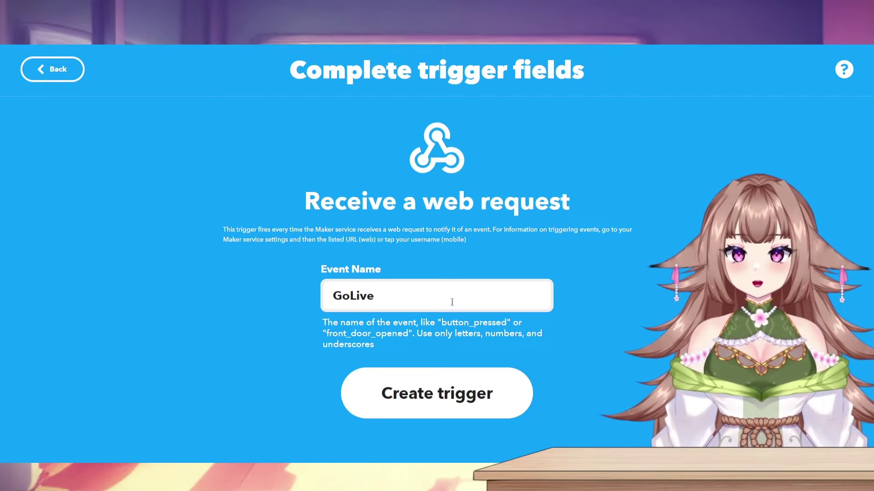
# Create the GoLive trigger and choose Twitter's 'Update profile picture' as the action
pyautogui.click(454, 394)
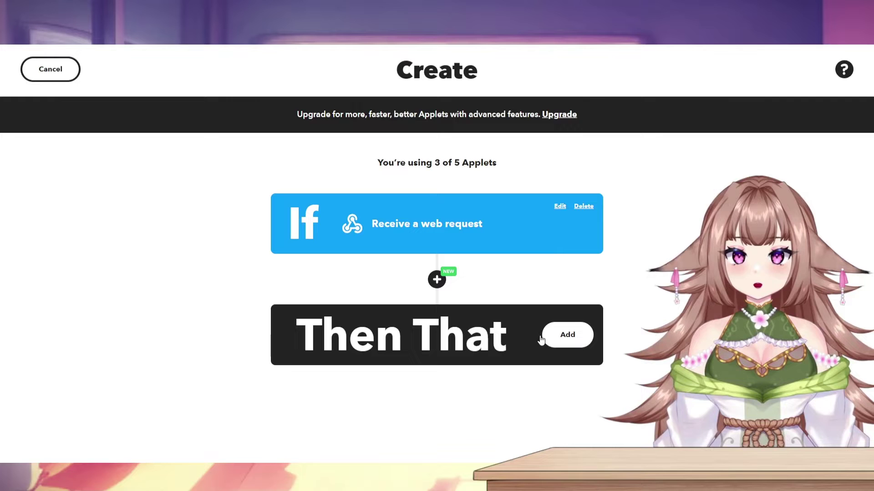
pyautogui.click(579, 335)
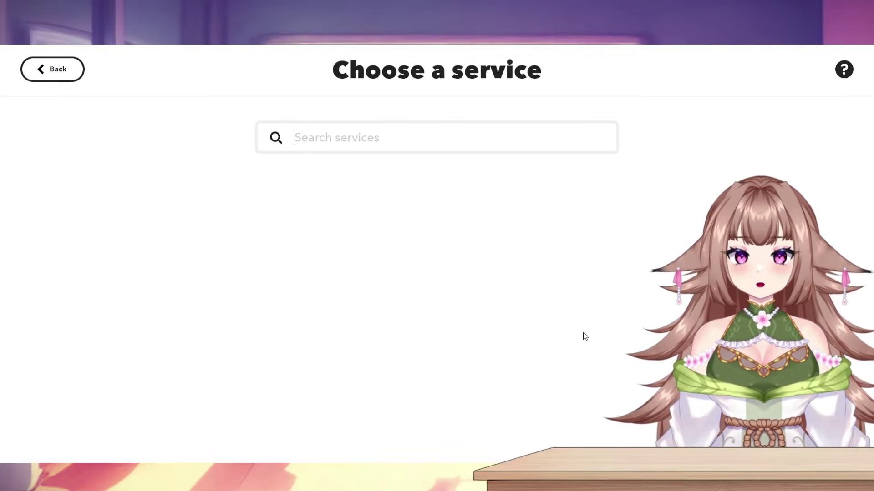
pyautogui.write('twi')
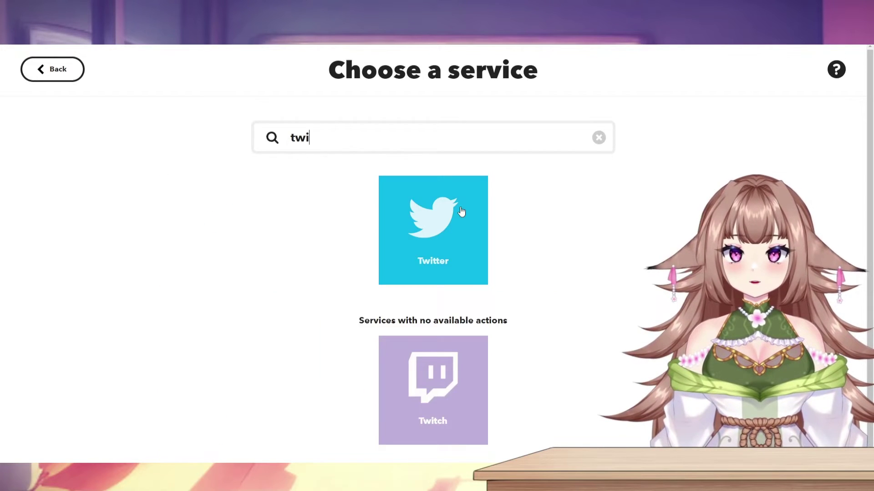
pyautogui.click(461, 211)
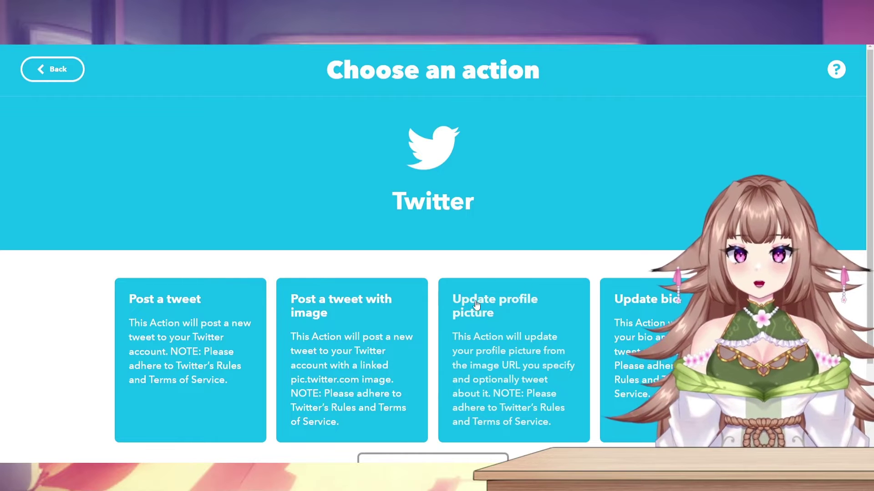
pyautogui.click(524, 330)
# Paste the Imgur image link as the Photo URL and delete the default tweet text
pyautogui.scroll(-1, 405, 330)
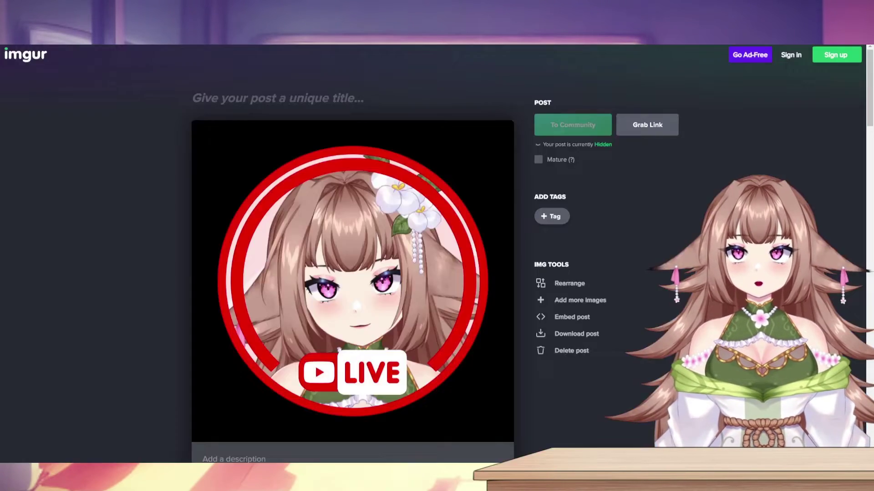
pyautogui.moveTo(469, 144)
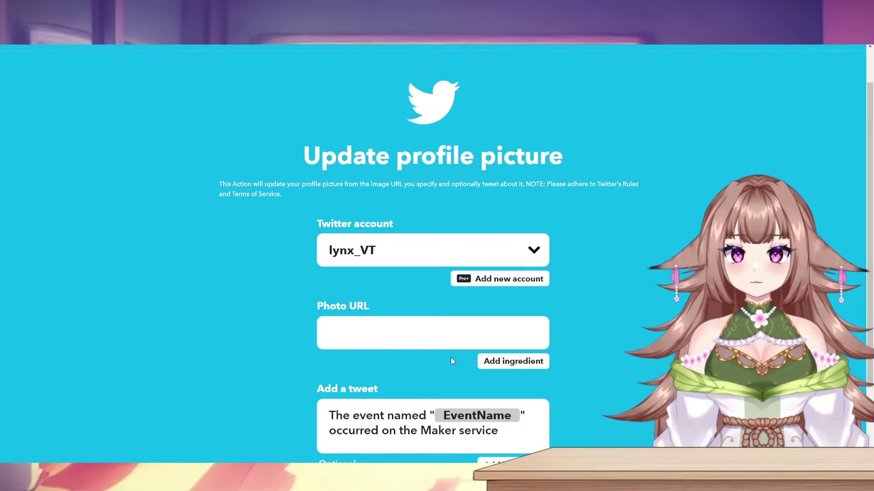
pyautogui.click(431, 334)
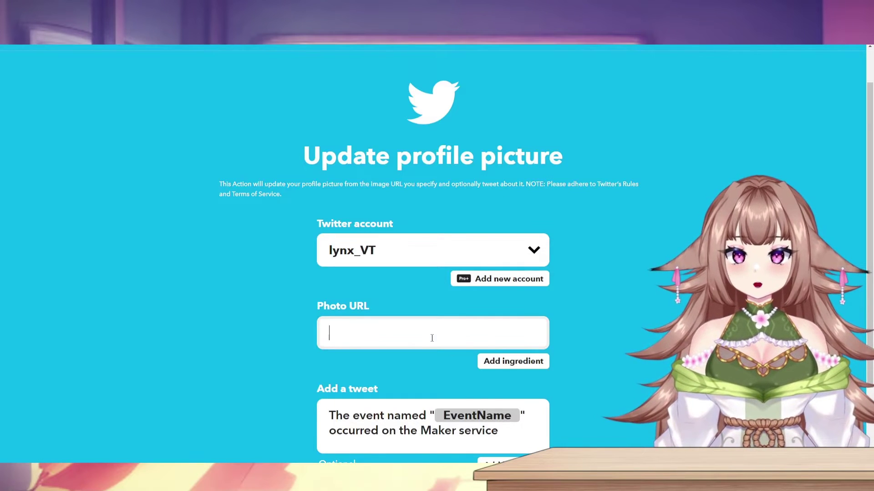
pyautogui.write('https://imgur.com/DD0EOmU')
pyautogui.scroll(-2, 532, 323)
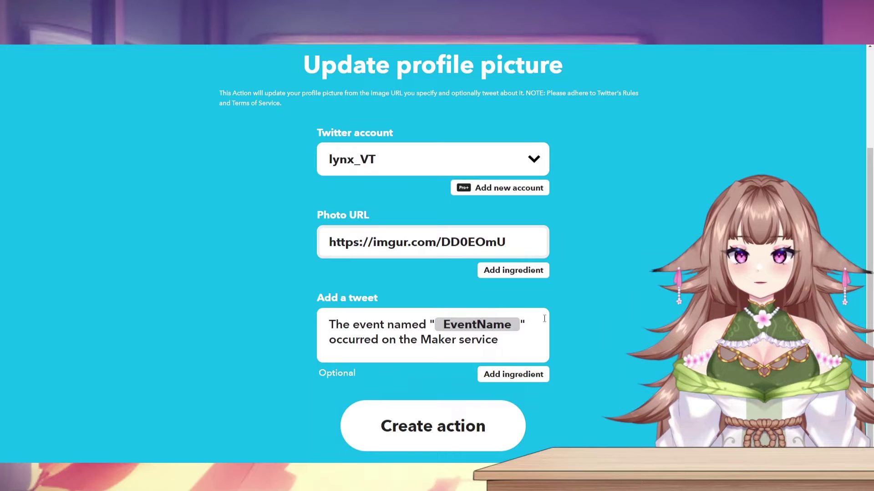
pyautogui.click(506, 343)
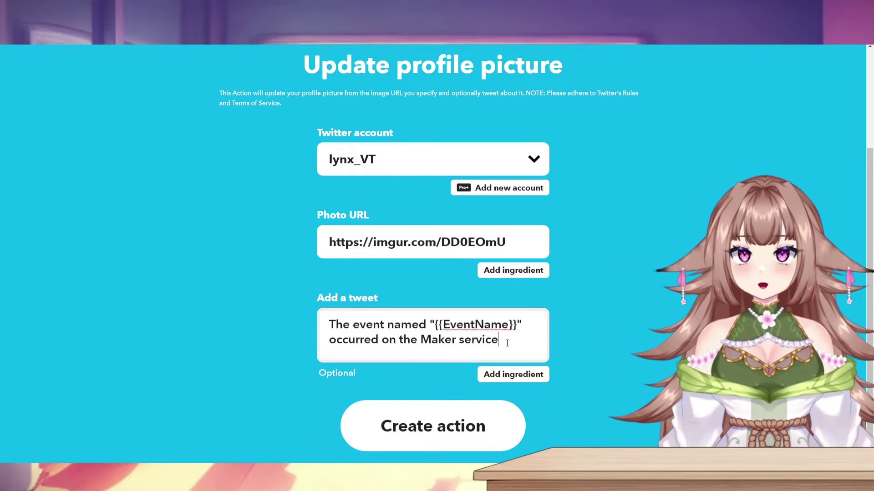
pyautogui.moveTo(507, 343); pyautogui.dragTo(309, 314)
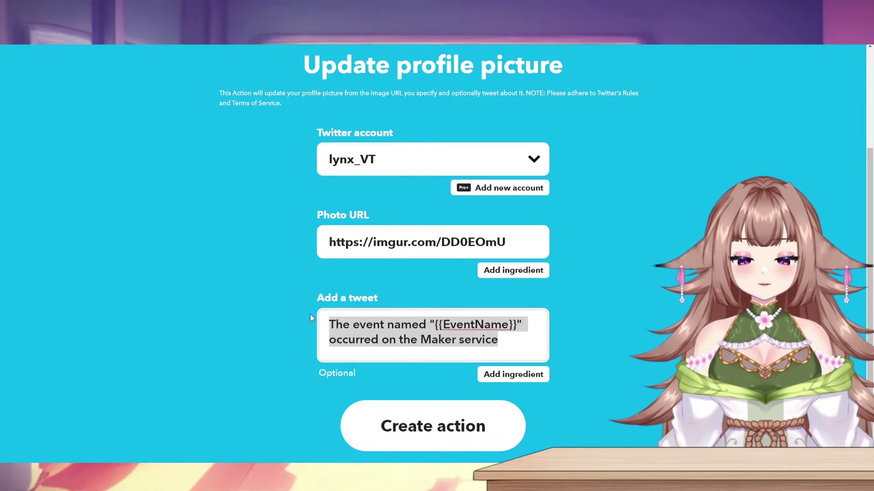
pyautogui.press('BackSpace')
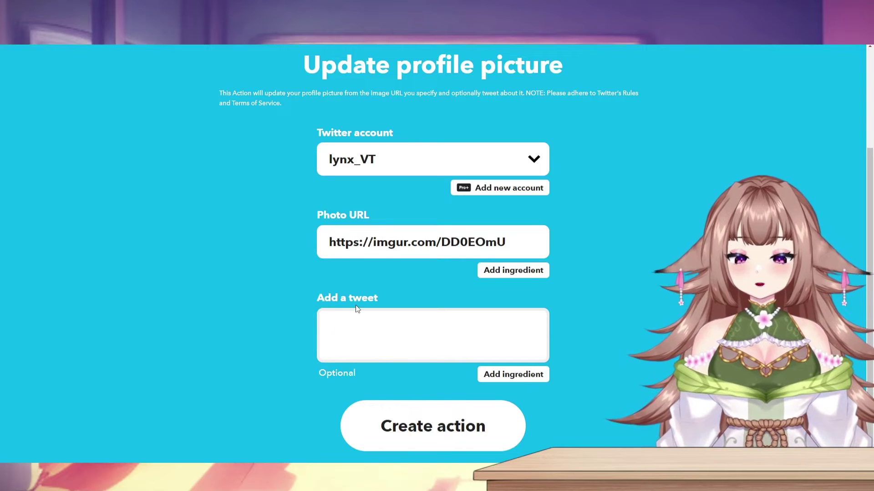
# Create the action and finish the GoLive applet so it is connected
pyautogui.click(425, 425)
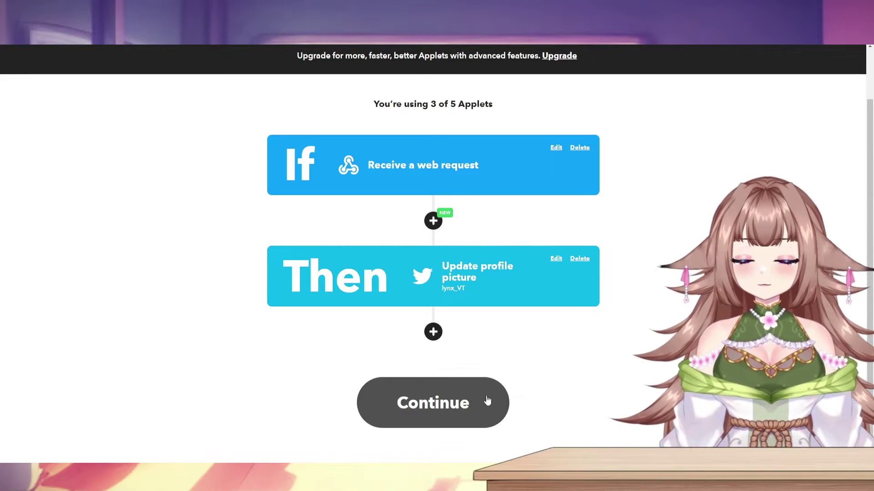
pyautogui.click(457, 402)
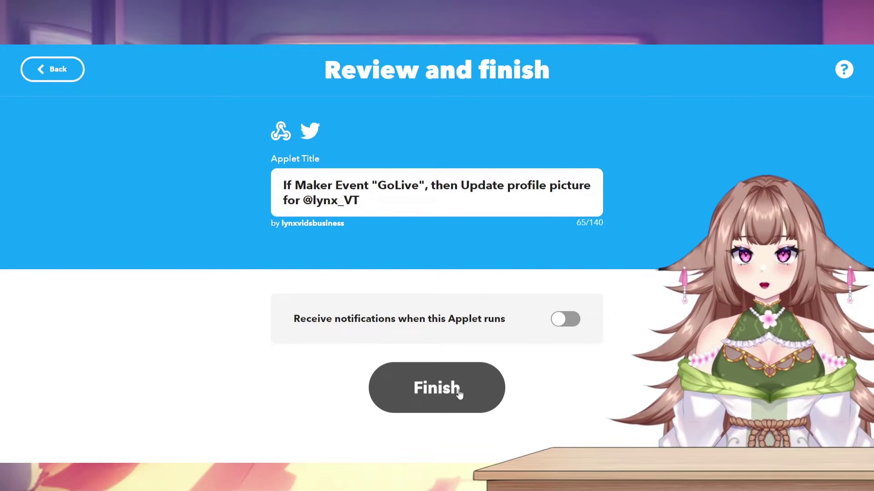
pyautogui.click(459, 393)
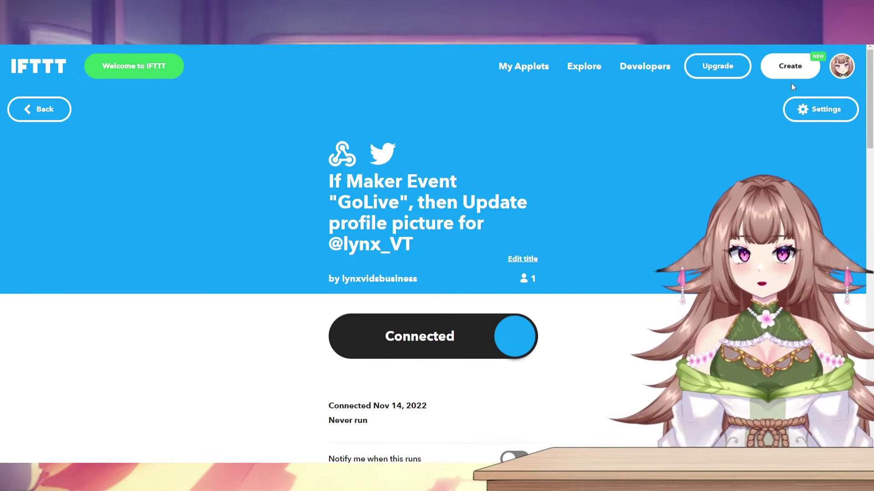
# Create a new applet with a Webhooks web request trigger for the event GoOffline
pyautogui.click(794, 69)
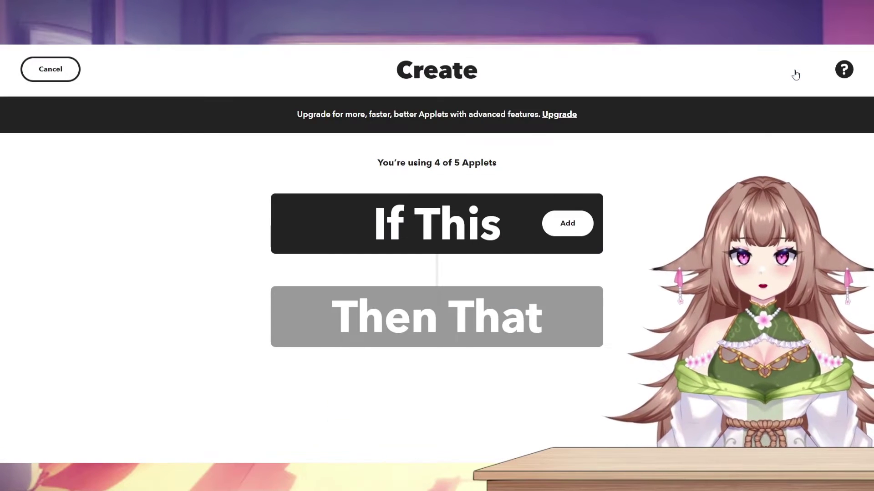
pyautogui.click(553, 225)
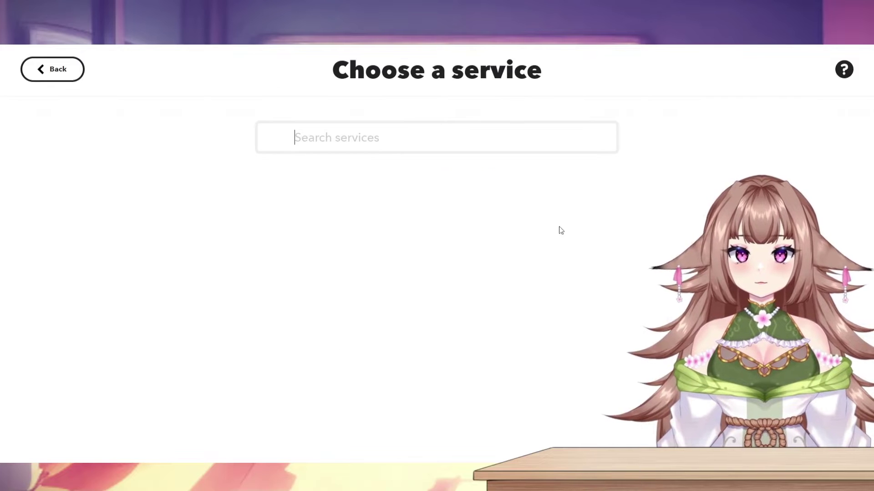
pyautogui.write('web')
pyautogui.click(454, 220)
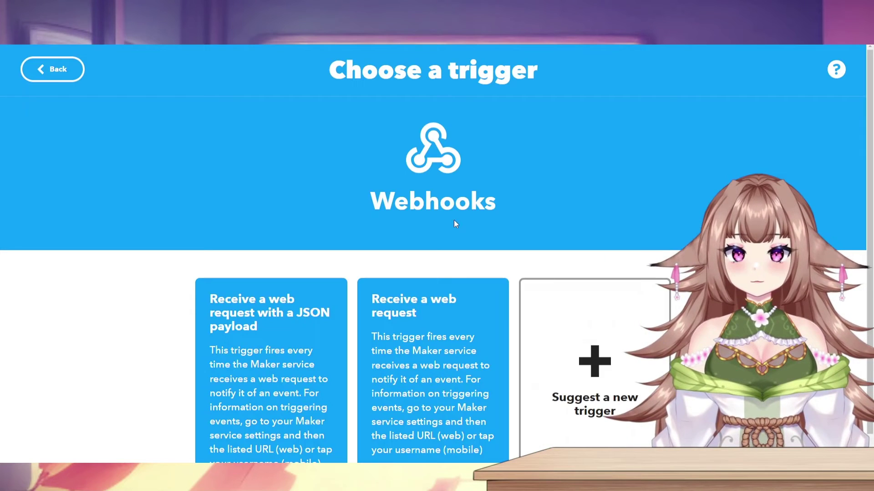
pyautogui.click(435, 326)
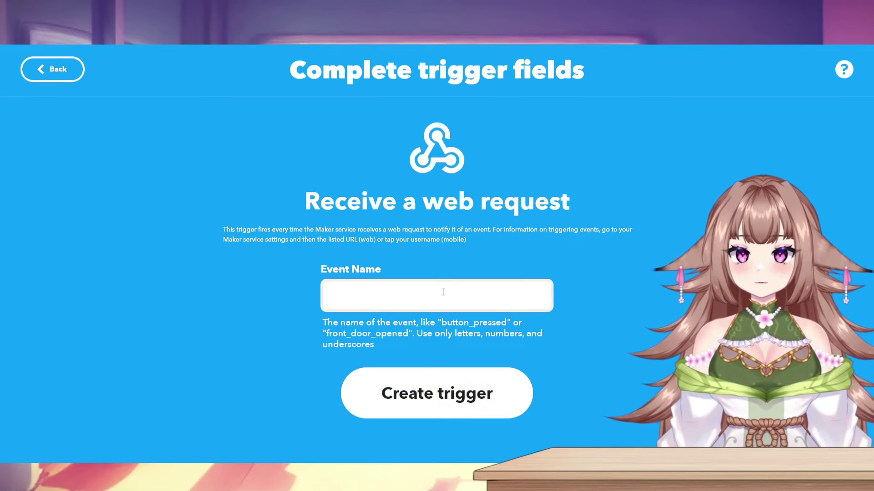
pyautogui.write('GO')
pyautogui.press('BackSpace')
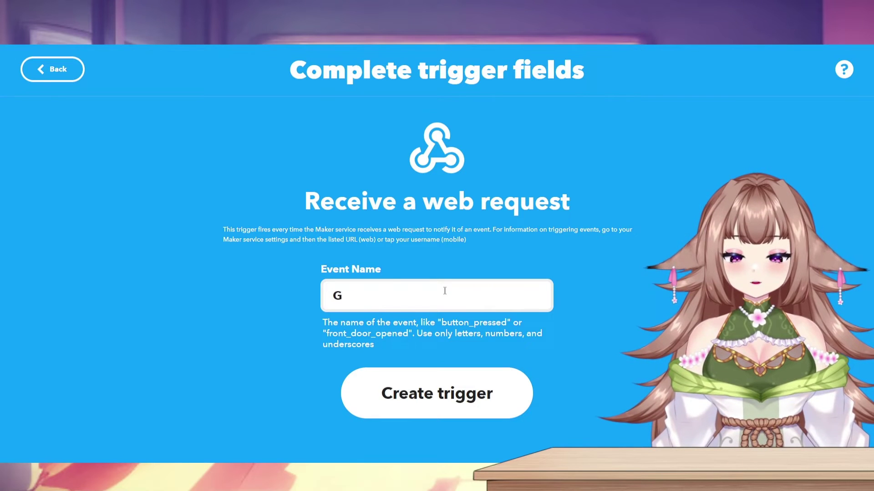
pyautogui.write('oOffline')
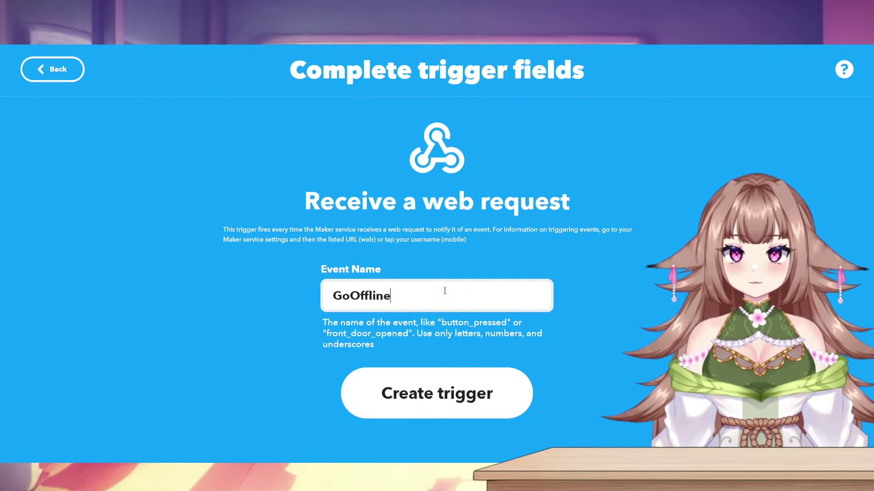
pyautogui.click(438, 394)
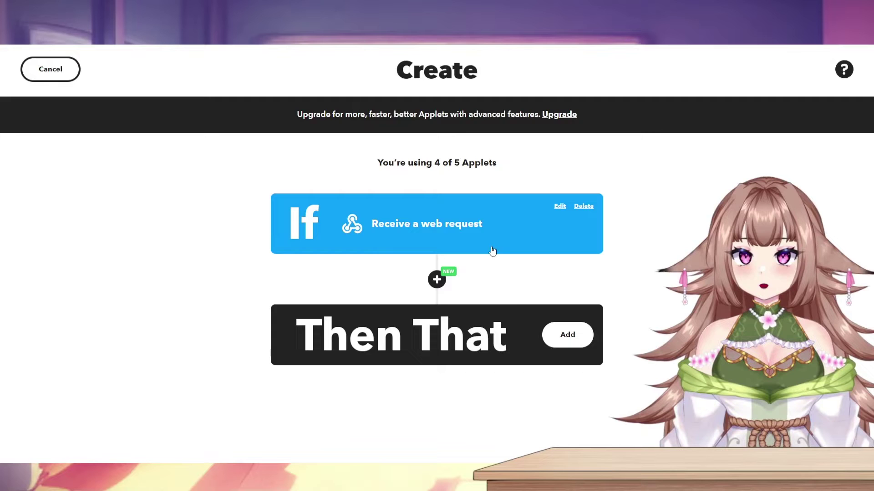
# Add Twitter's 'Update profile picture' as the applet's action
pyautogui.click(568, 334)
pyautogui.write('t')
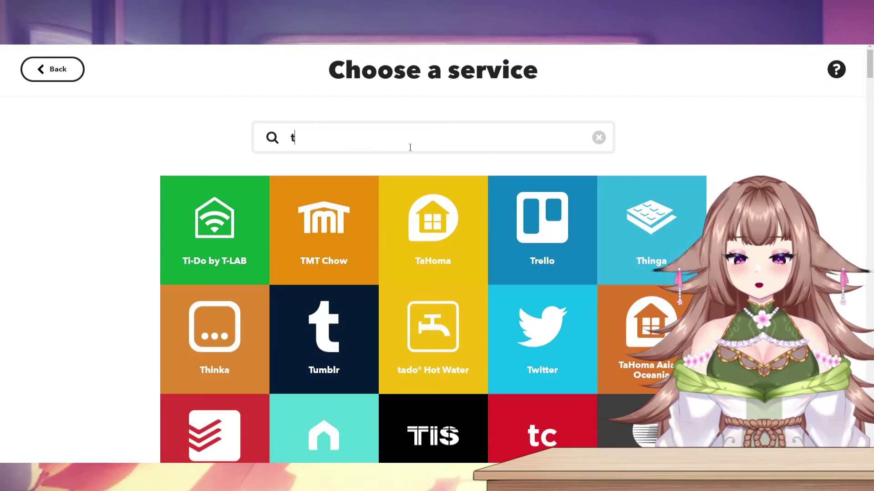
pyautogui.write('w')
pyautogui.press('Return')
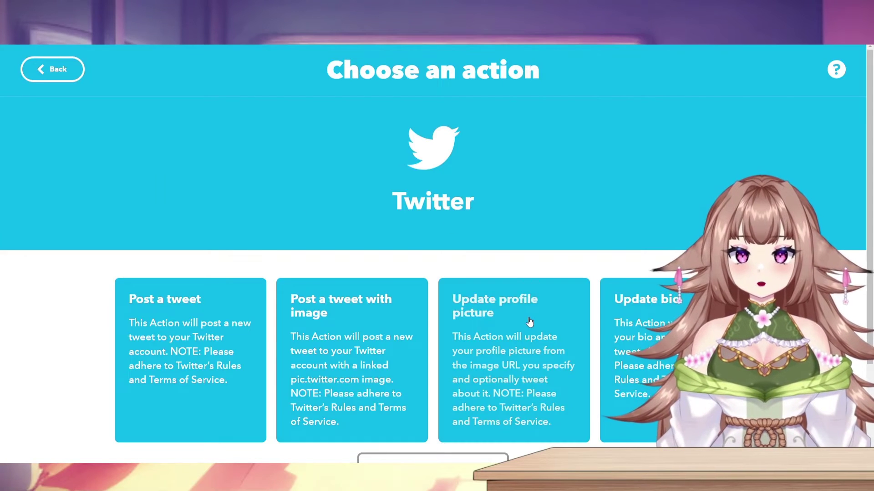
pyautogui.click(528, 318)
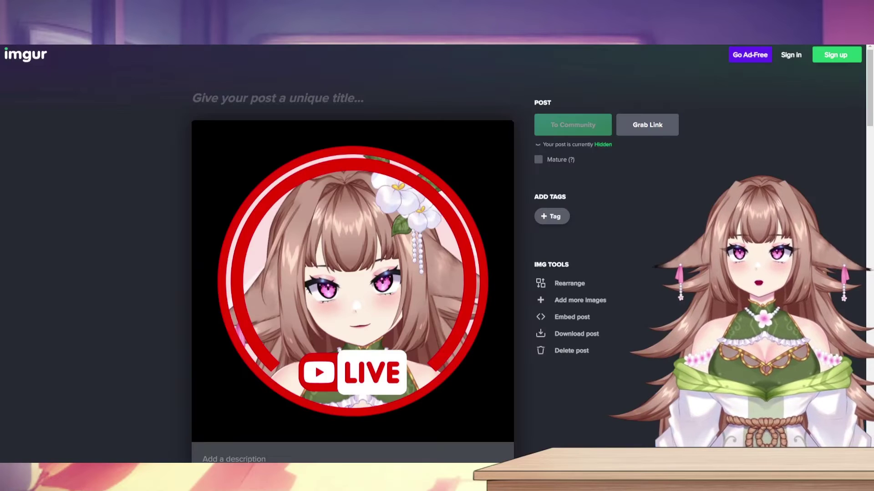
pyautogui.scroll(-5, 460, 260)
# Copy the Imgur image link into Photo URL and delete the default tweet text
pyautogui.click(464, 285)
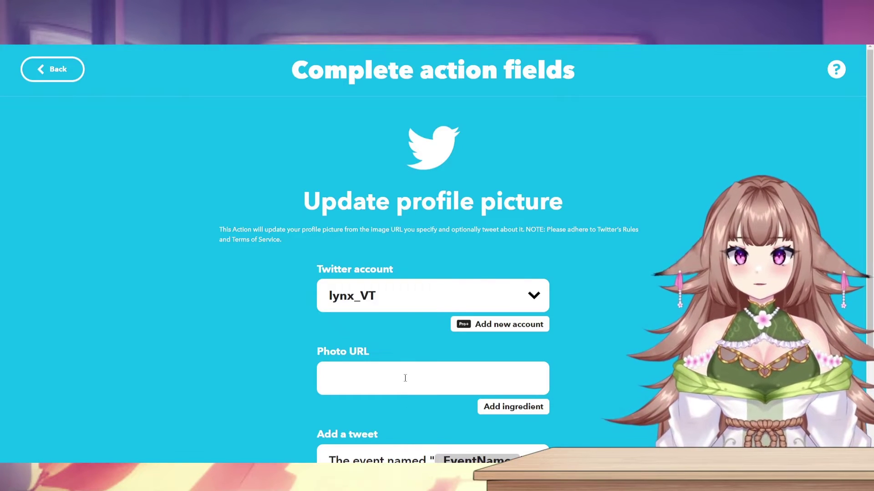
pyautogui.click(405, 378)
pyautogui.write('https://imgur.com/rlI0hlc')
pyautogui.scroll(-3, 501, 340)
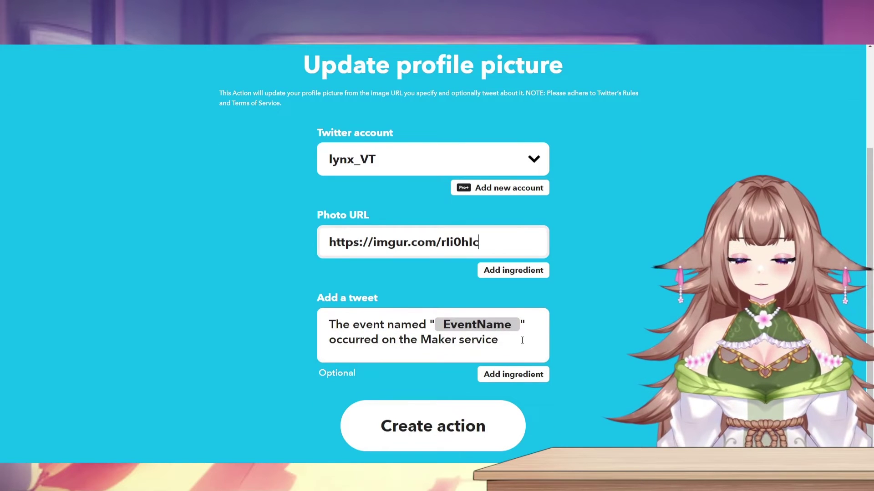
pyautogui.moveTo(522, 340); pyautogui.dragTo(325, 309)
pyautogui.press('BackSpace')
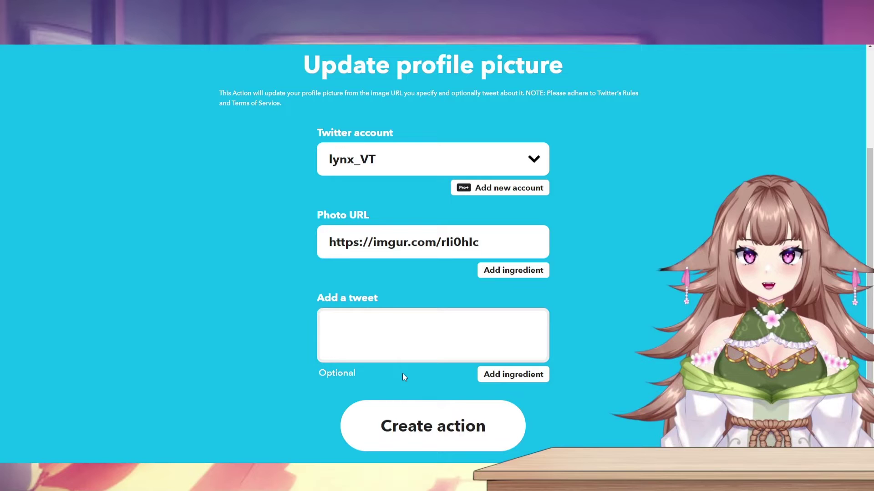
# Create the action and finish the GoOffline applet
pyautogui.click(430, 412)
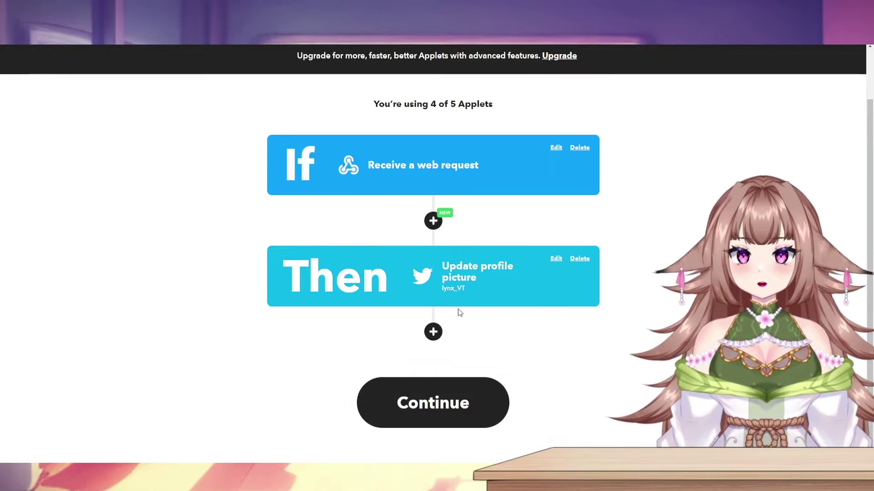
pyautogui.click(467, 396)
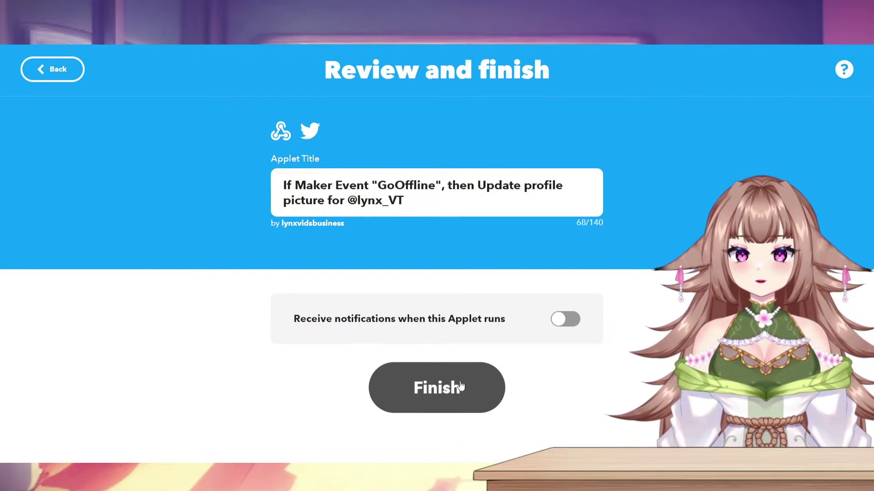
pyautogui.click(460, 387)
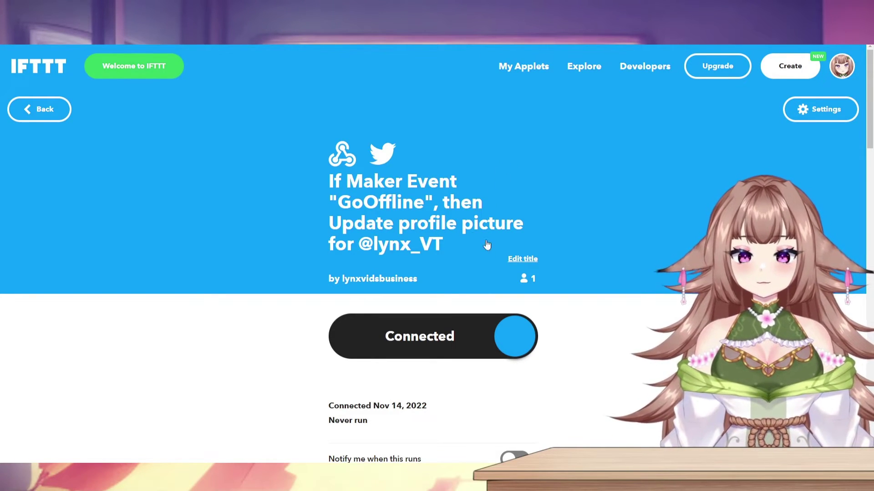
pyautogui.click(526, 425)
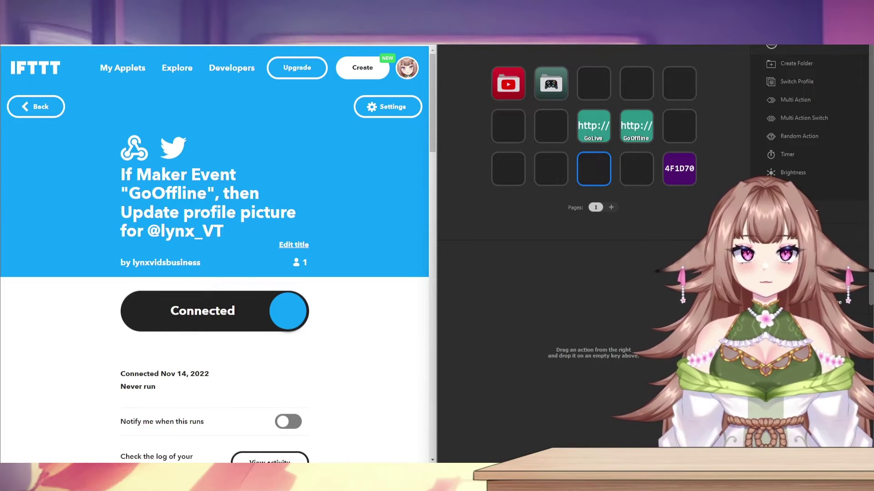
pyautogui.click(707, 46)
pyautogui.click(642, 84)
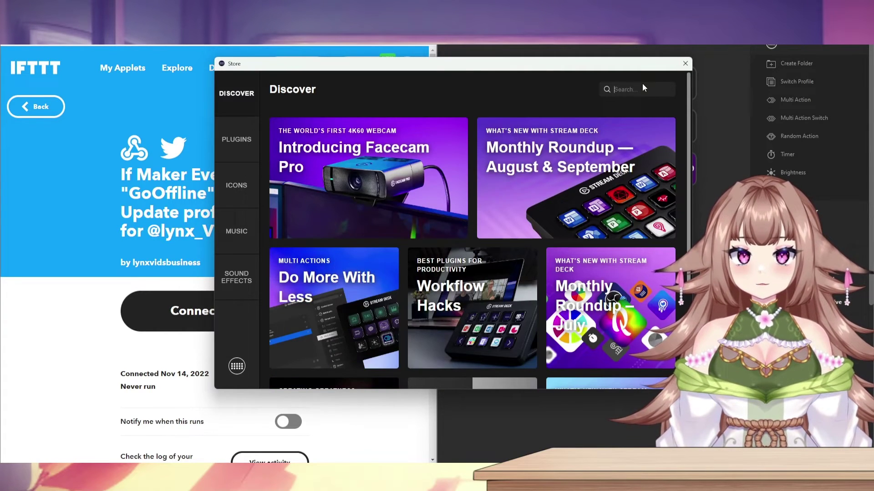
pyautogui.write('web re')
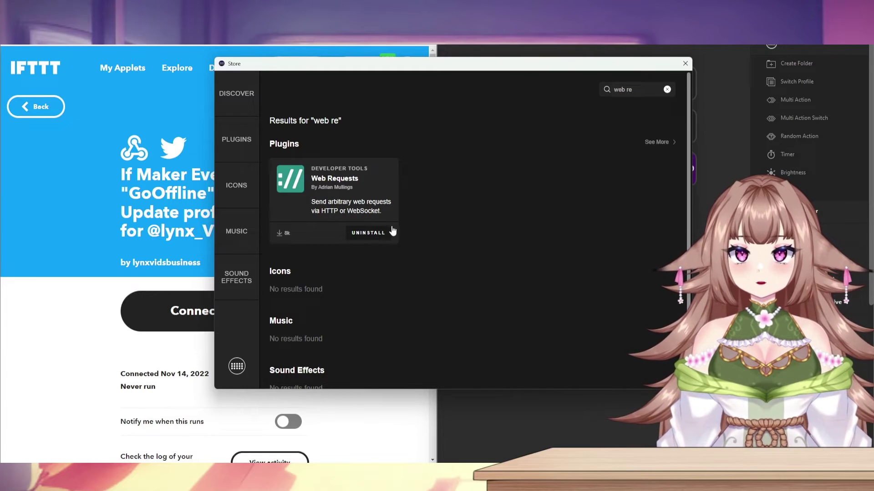
pyautogui.click(684, 67)
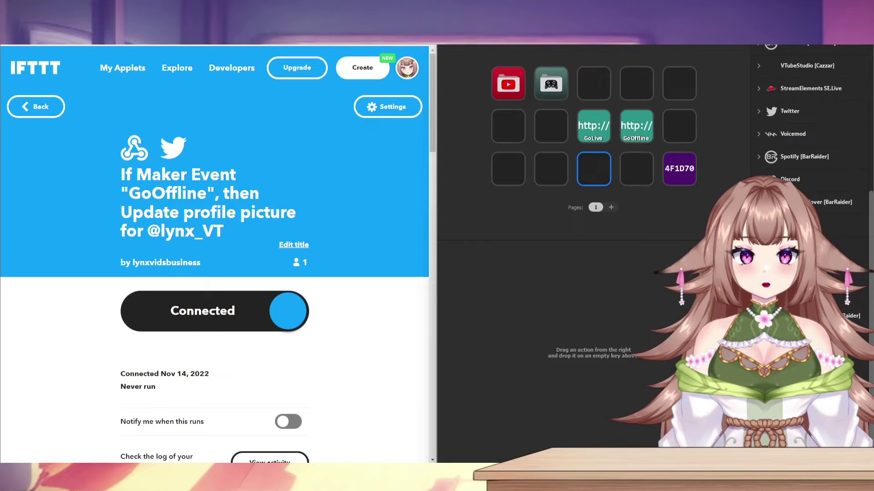
# Add two HTTP Request keys titled GoLive and GoOffline
pyautogui.moveTo(810, 255); pyautogui.dragTo(599, 170)
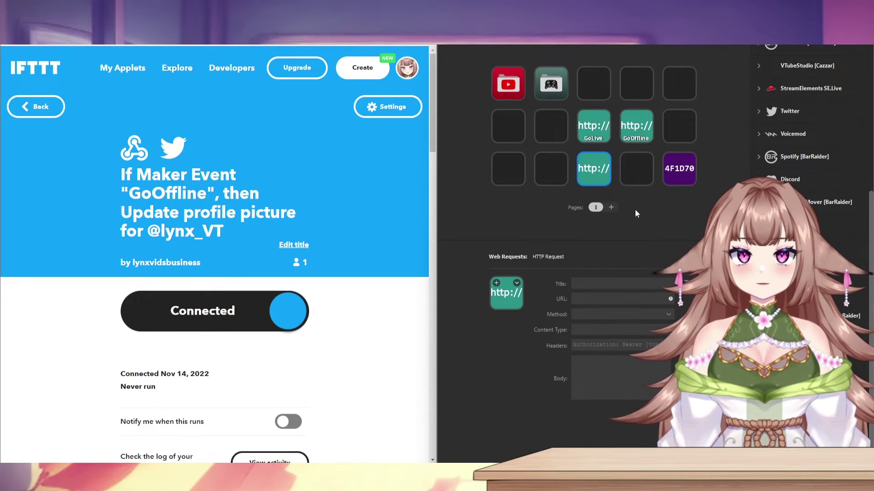
pyautogui.click(612, 285)
pyautogui.write('GoLive')
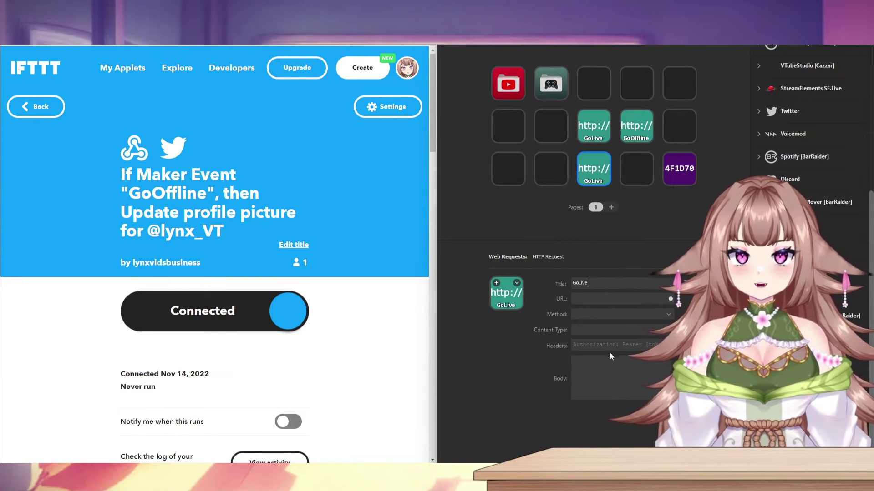
pyautogui.click(583, 298)
pyautogui.moveTo(801, 223); pyautogui.dragTo(647, 184)
pyautogui.click(593, 282)
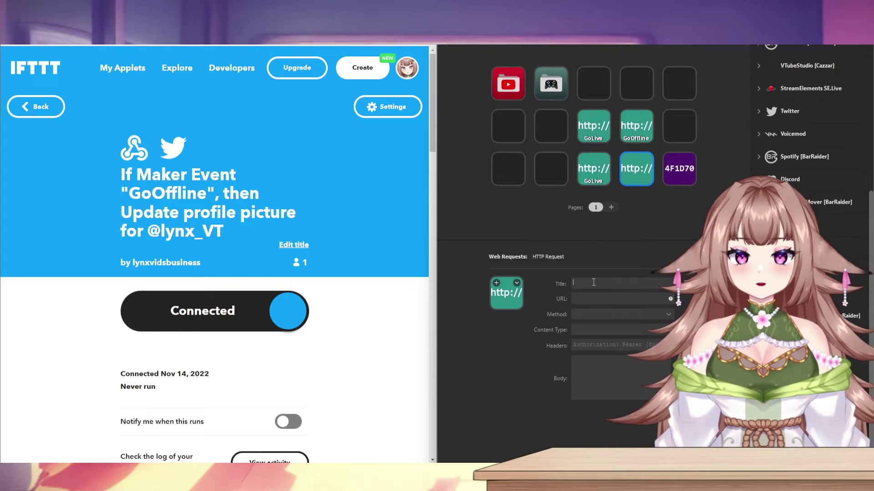
pyautogui.write('GoO')
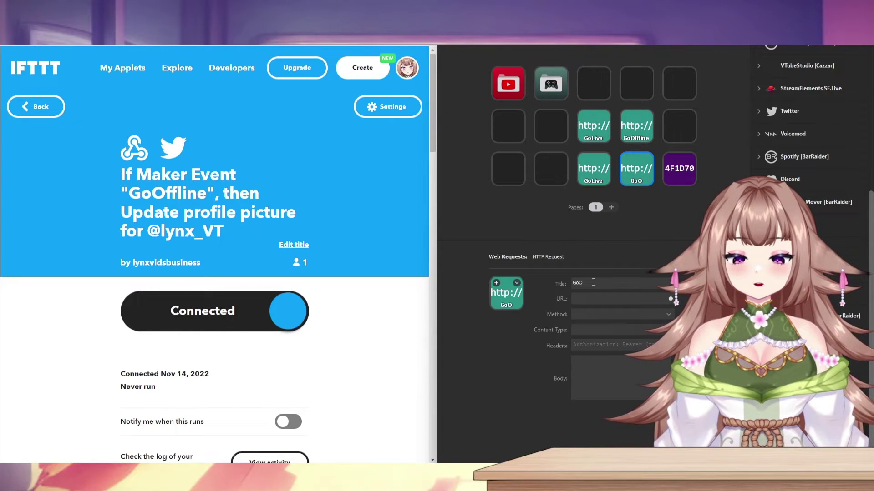
pyautogui.write('ffline')
# Set the GoLive key's request method to POST
pyautogui.click(593, 168)
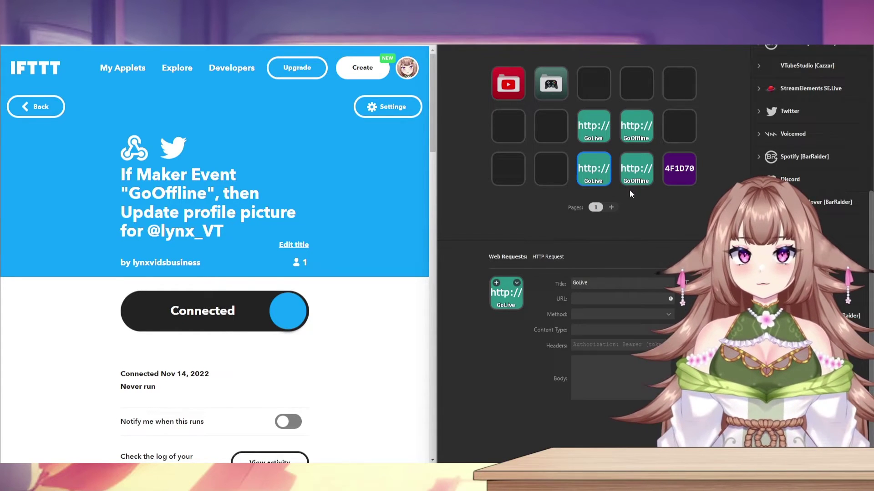
pyautogui.click(582, 316)
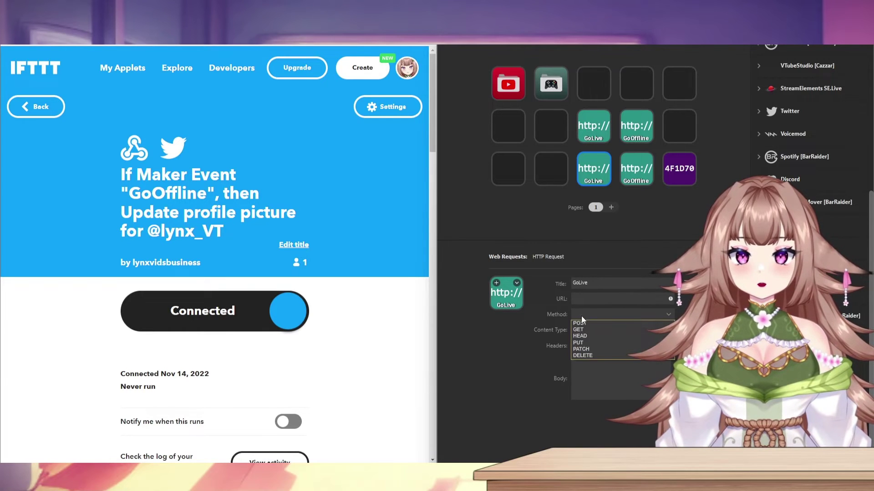
pyautogui.click(529, 346)
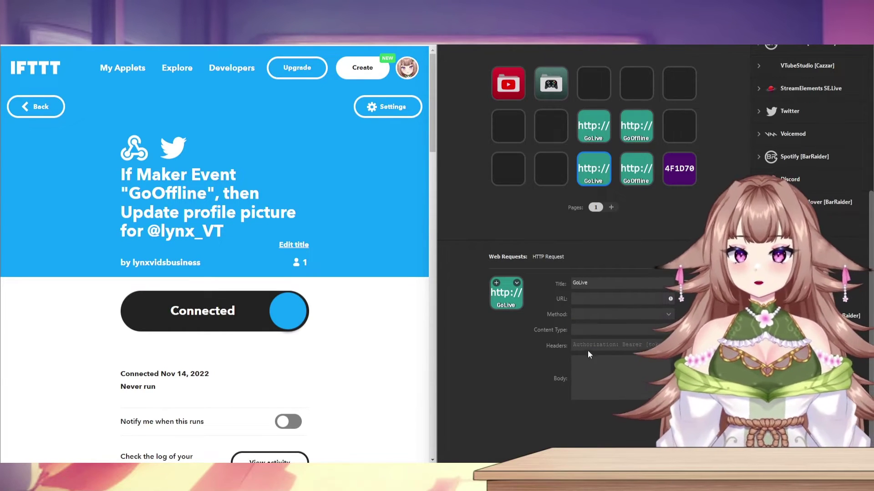
pyautogui.click(588, 314)
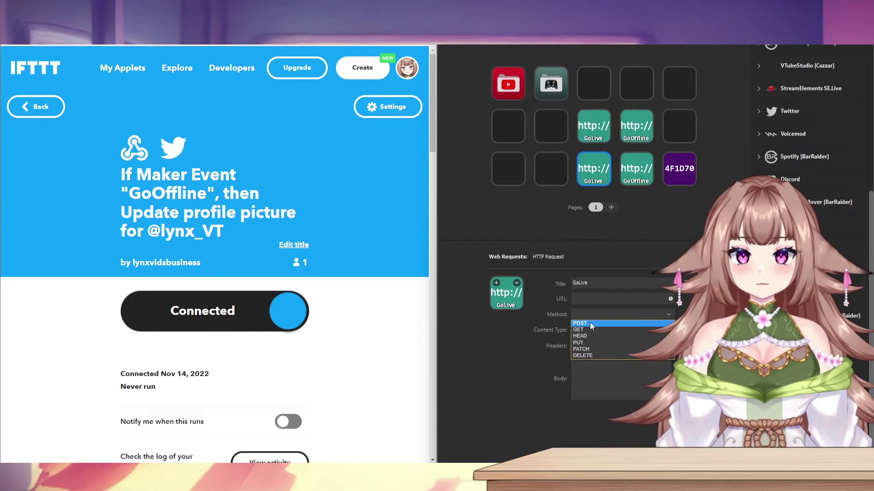
pyautogui.click(589, 324)
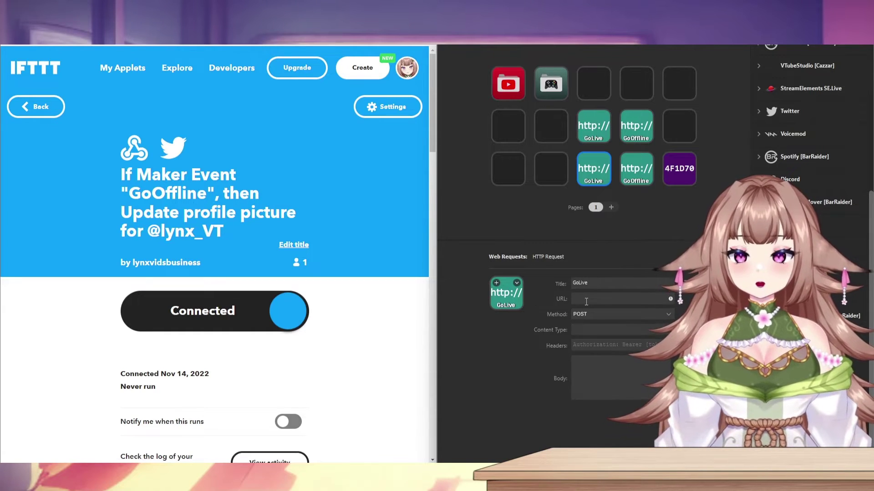
pyautogui.click(587, 299)
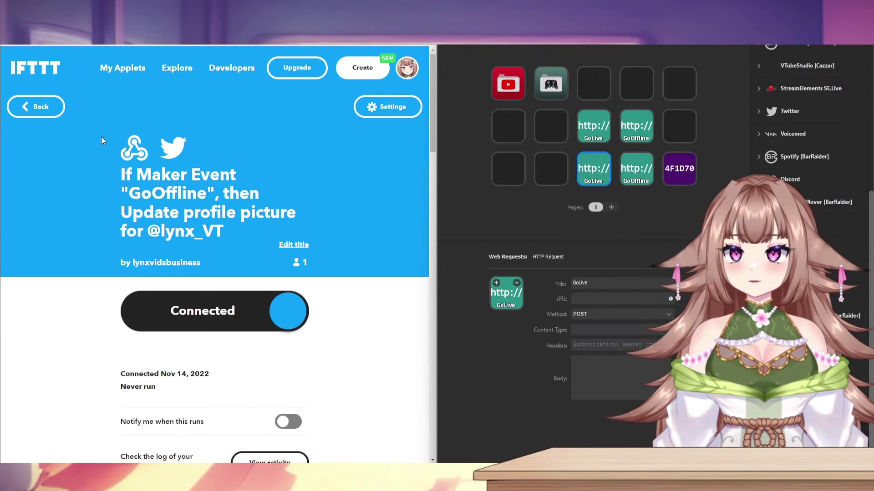
# Find Webhooks through IFTTT Explore and open its Documentation page with the trigger URL
pyautogui.click(47, 107)
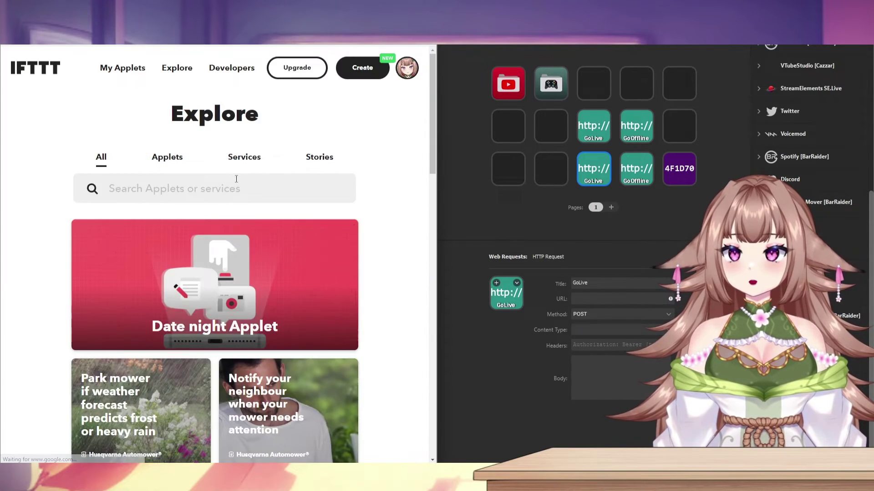
pyautogui.click(237, 176)
pyautogui.write('web')
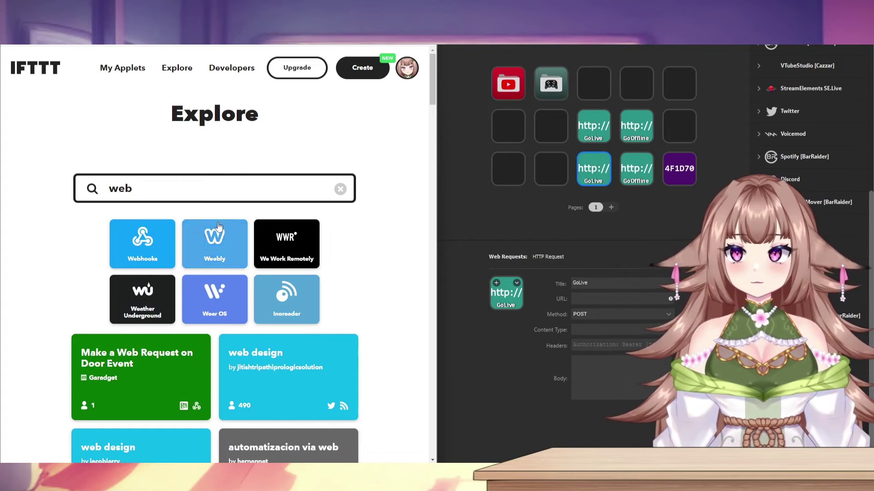
pyautogui.click(149, 236)
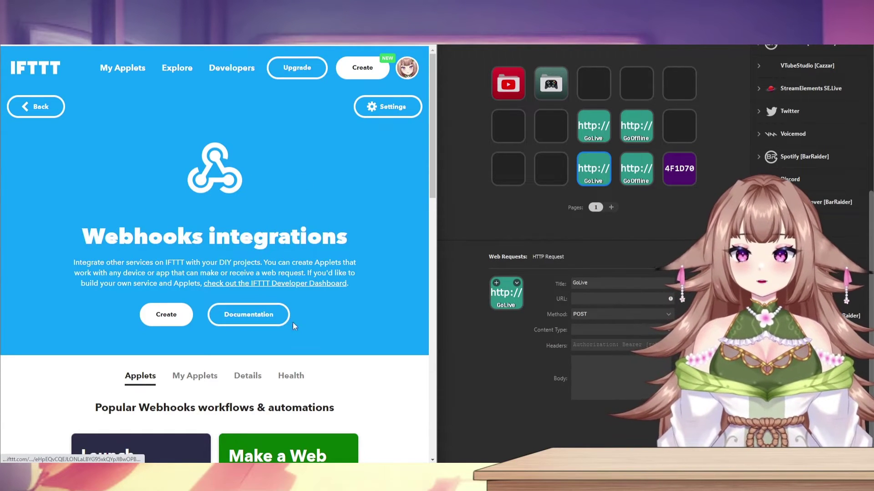
pyautogui.click(272, 319)
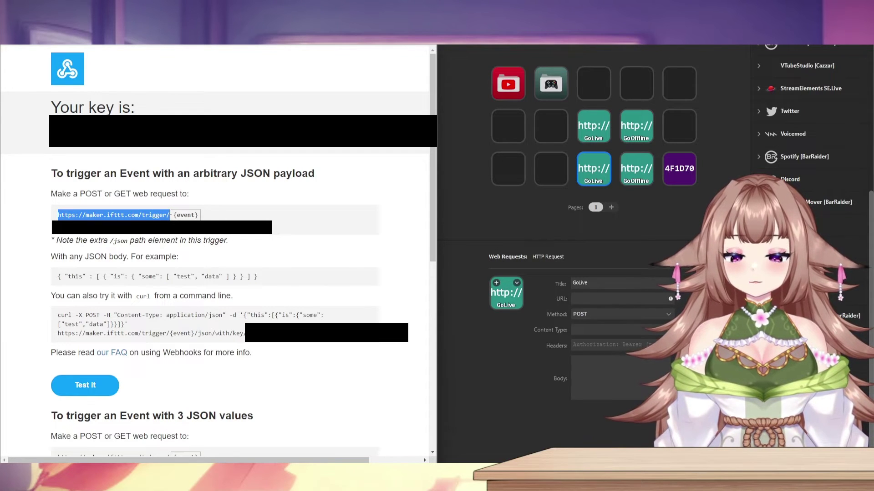
# Fill GoLive into the IFTTT trigger URL and paste that URL into the GoLive key
pyautogui.click(586, 298)
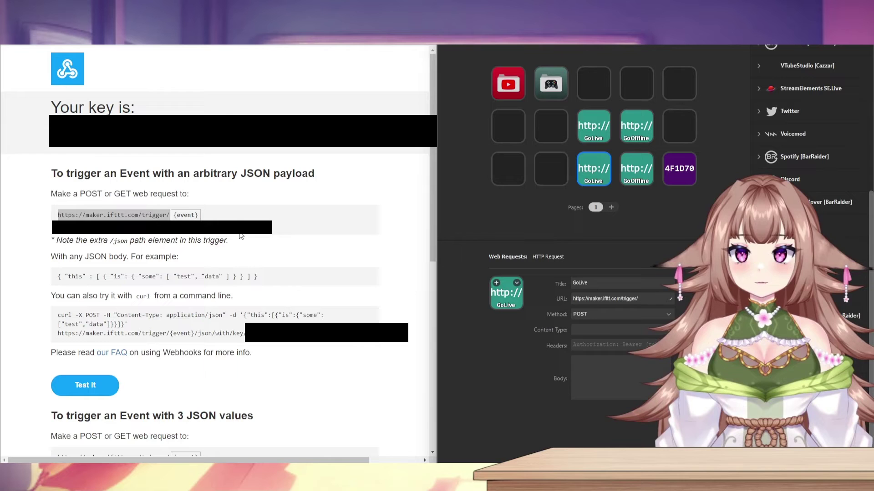
pyautogui.click(198, 215)
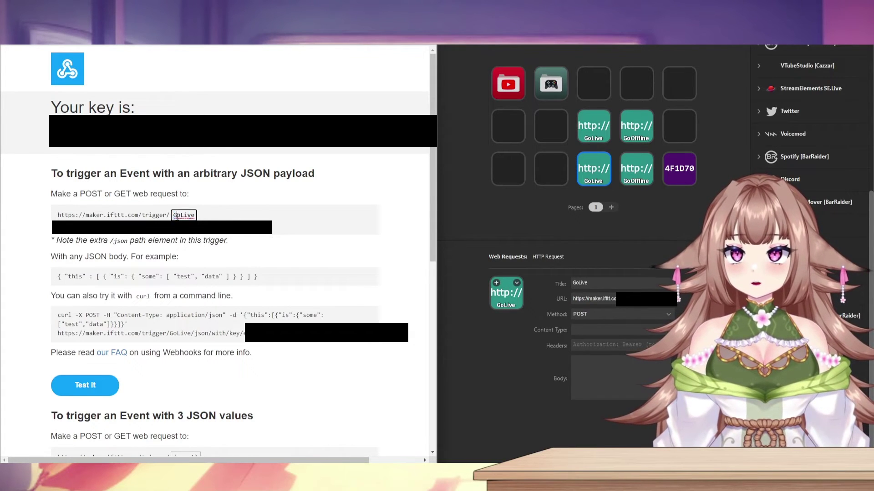
pyautogui.click(246, 223)
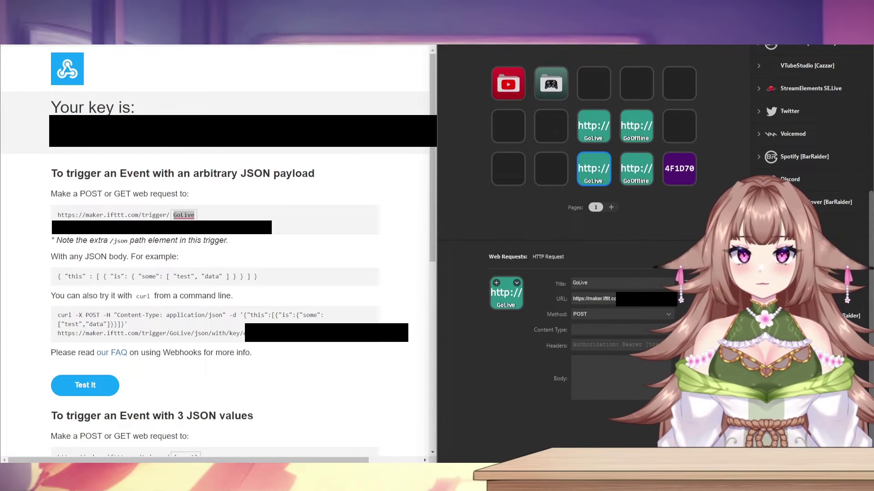
pyautogui.click(183, 215)
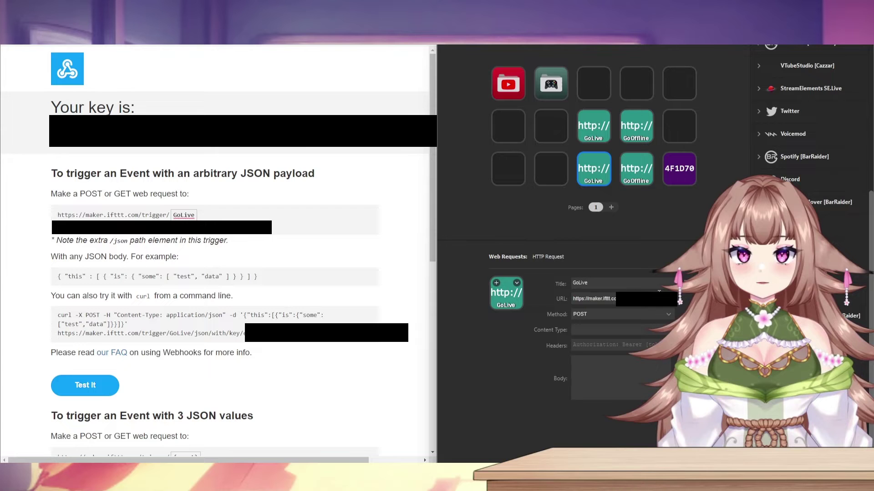
pyautogui.click(594, 298)
pyautogui.hotkey('ctrl', 'v')
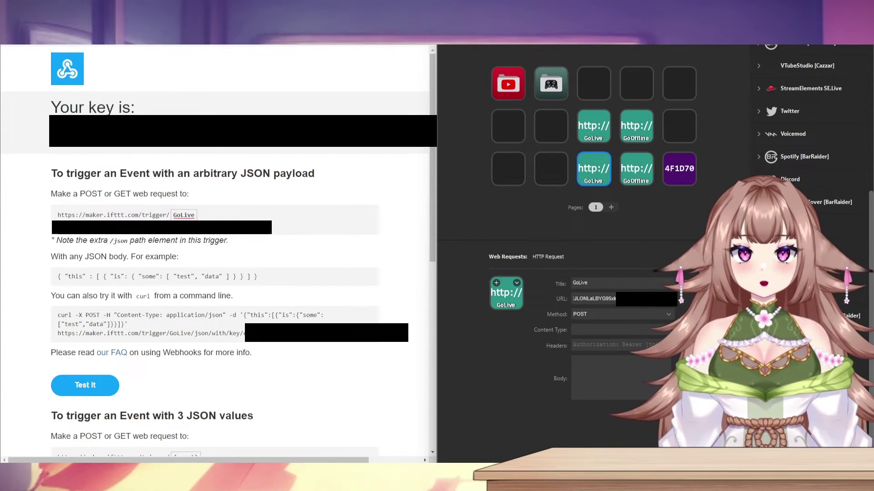
pyautogui.press('Home')
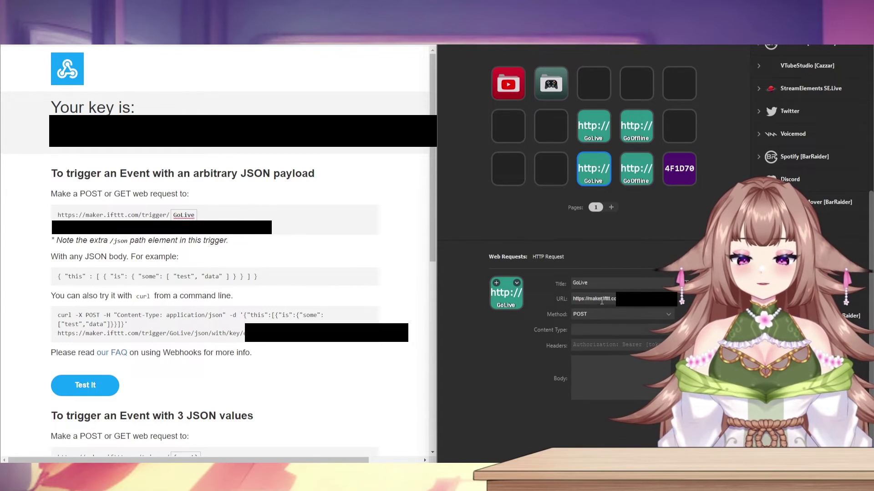
pyautogui.hotkey('ctrl', 'a')
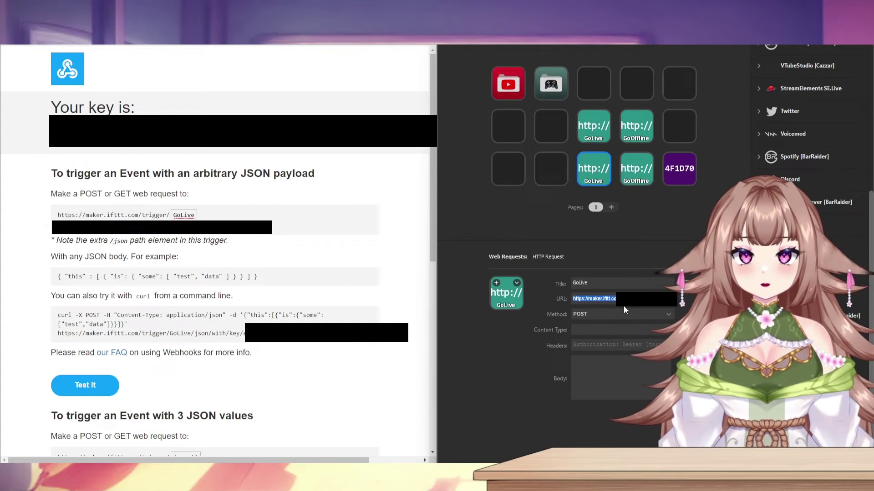
# Paste the trigger URL into the GoOffline key, change its event to GoOffline, and set POST
pyautogui.click(637, 179)
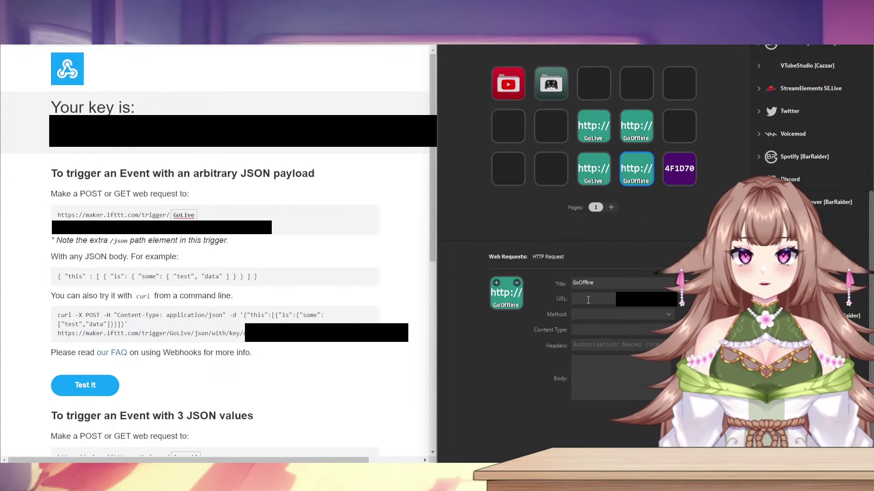
pyautogui.click(646, 294)
pyautogui.hotkey('ctrl', 'v')
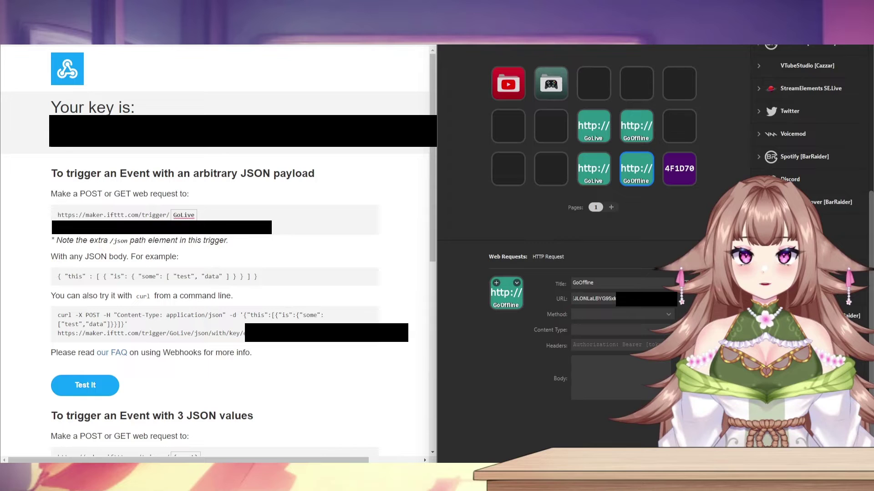
pyautogui.press('Left')
pyautogui.press('Left')
pyautogui.press('Left')
pyautogui.press('Left')
pyautogui.press('Left')
pyautogui.press('Left')
pyautogui.press('Left')
pyautogui.press('Left')
pyautogui.press('Left')
pyautogui.press('Left')
pyautogui.press('Left')
pyautogui.press('Left')
pyautogui.press('Left')
pyautogui.press('Left')
pyautogui.press('Left')
pyautogui.press('Left')
pyautogui.press('Left')
pyautogui.press('Left')
pyautogui.press('Left')
pyautogui.press('Left')
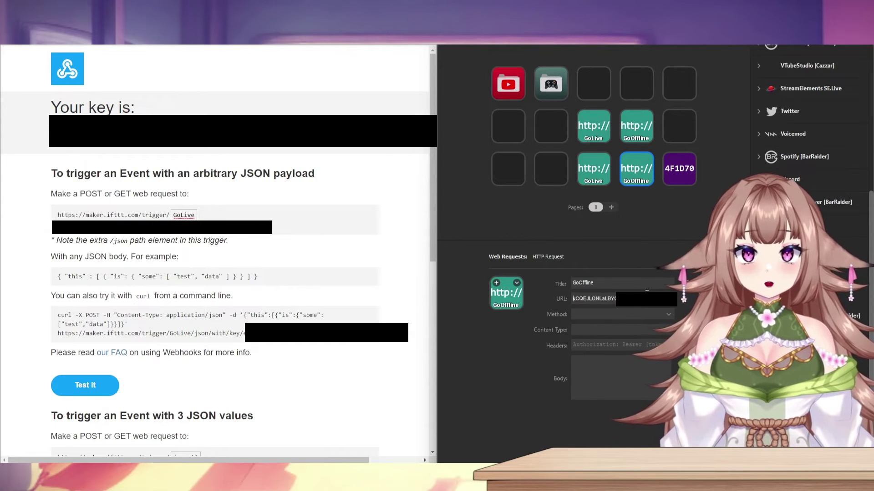
pyautogui.press('Left')
pyautogui.press('Left')
pyautogui.press('Left')
pyautogui.press('Left')
pyautogui.press('Left')
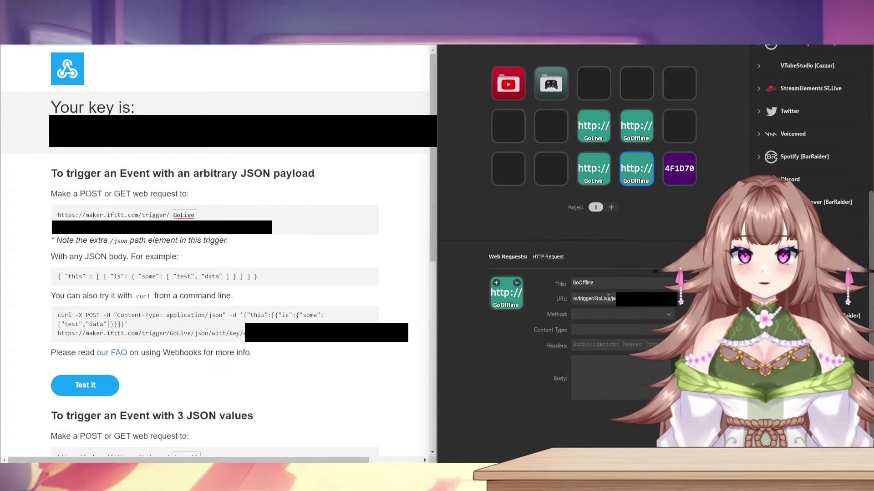
pyautogui.press('BackSpace')
pyautogui.press('BackSpace')
pyautogui.press('BackSpace')
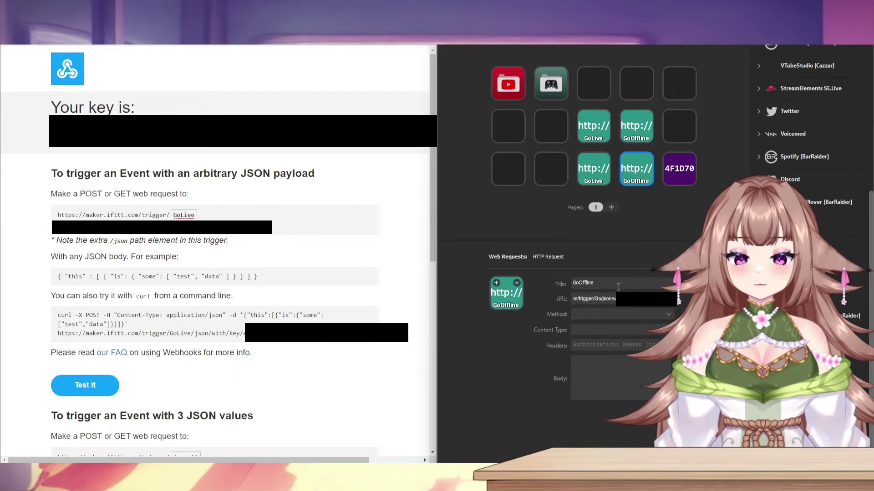
pyautogui.write('Offline')
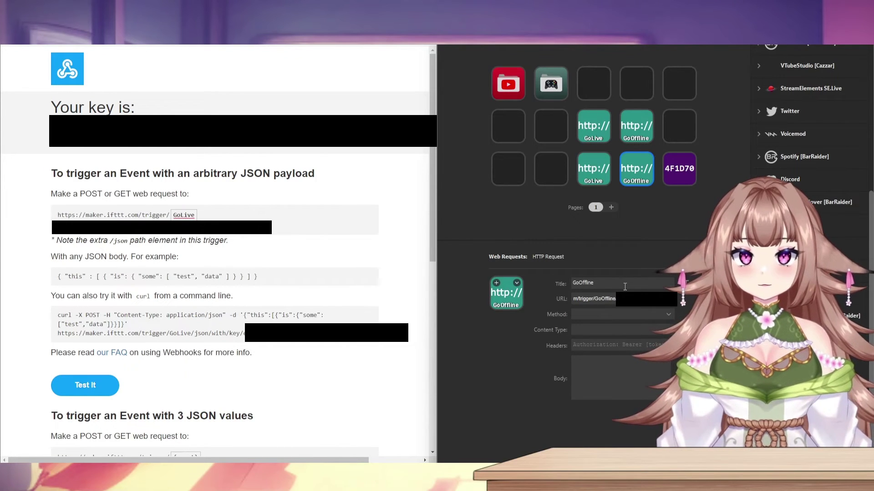
pyautogui.click(613, 313)
pyautogui.click(593, 323)
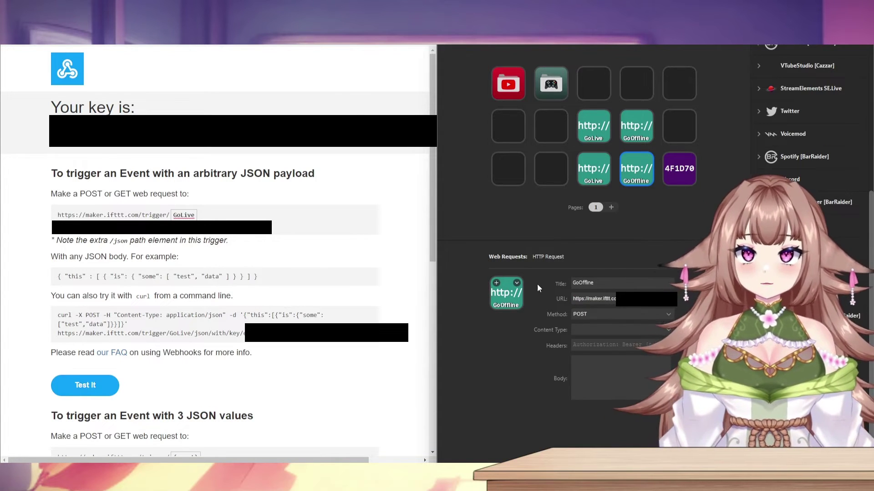
pyautogui.click(662, 222)
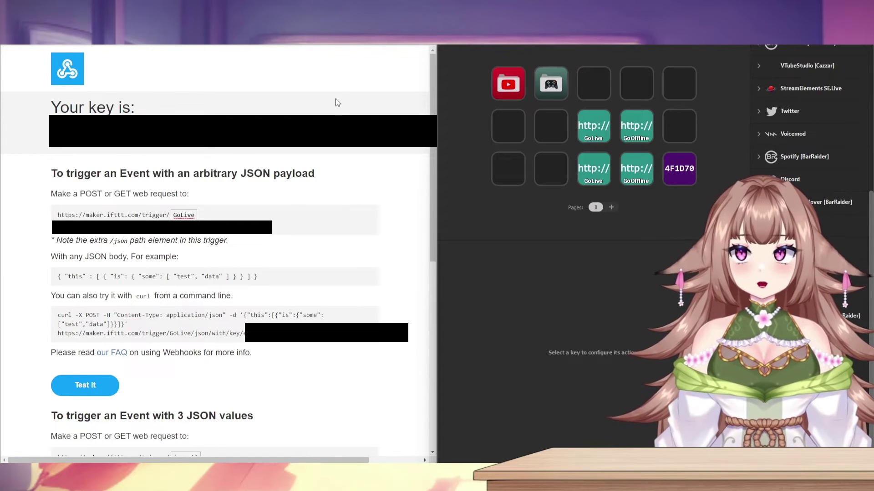
# Reload the Twitter profile to see the LIVE picture appear, then revert
pyautogui.hotkey('ctrl', 'Tab')
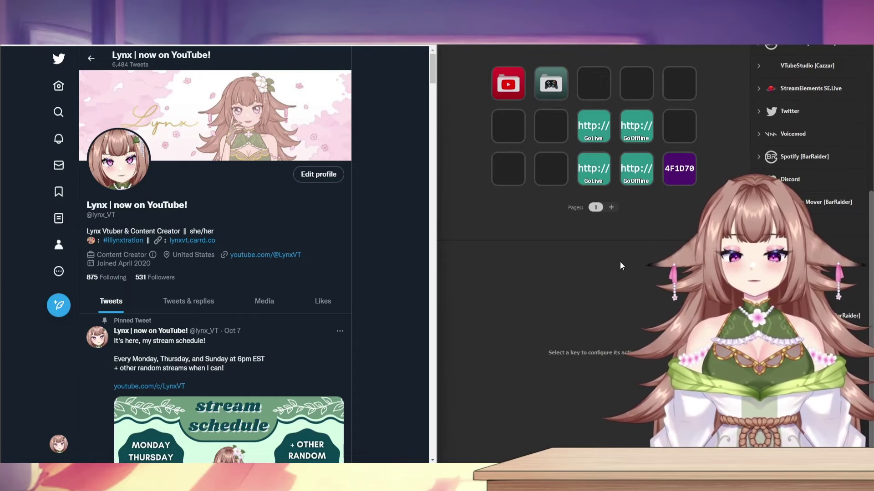
pyautogui.press('F5')
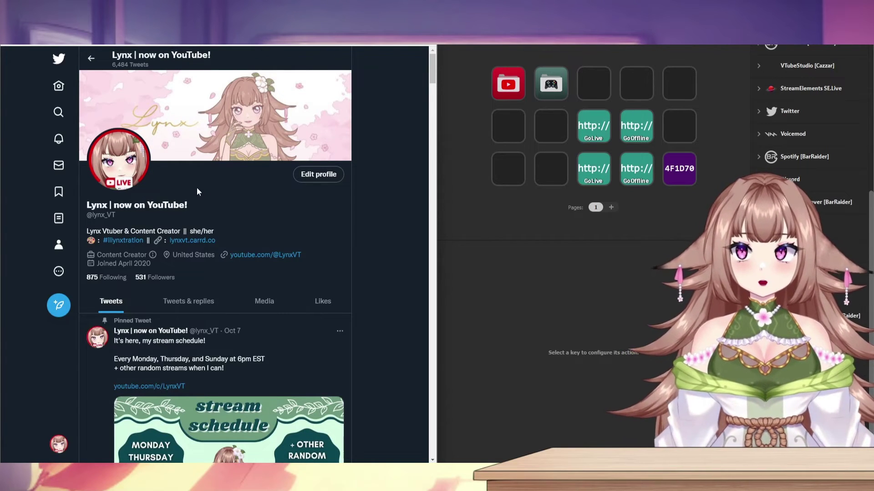
pyautogui.press('F5')
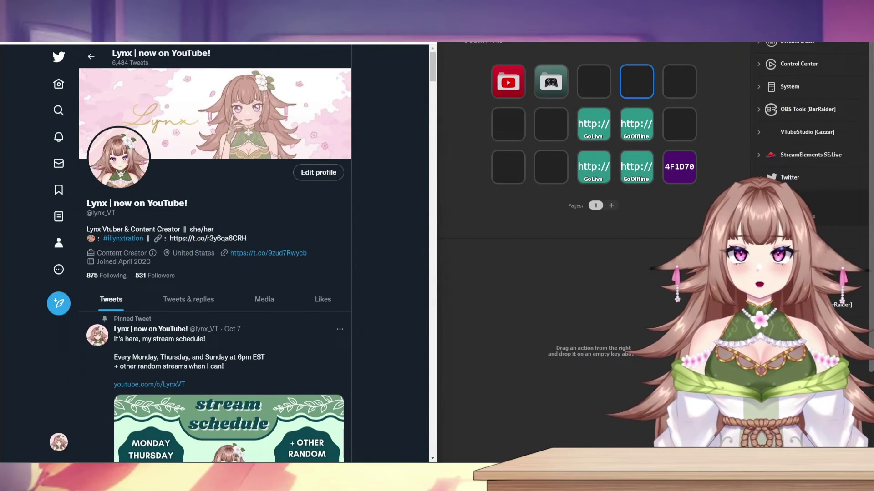
# Maximize Stream Deck and drop a Multi Action Switch onto an empty top-row key
pyautogui.moveTo(477, 7); pyautogui.dragTo(450, 86)
pyautogui.doubleClick(449, 86)
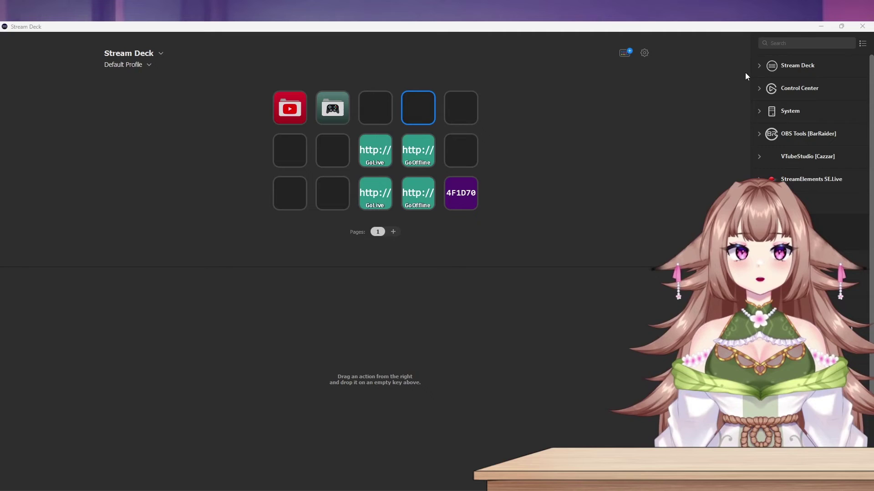
pyautogui.click(759, 67)
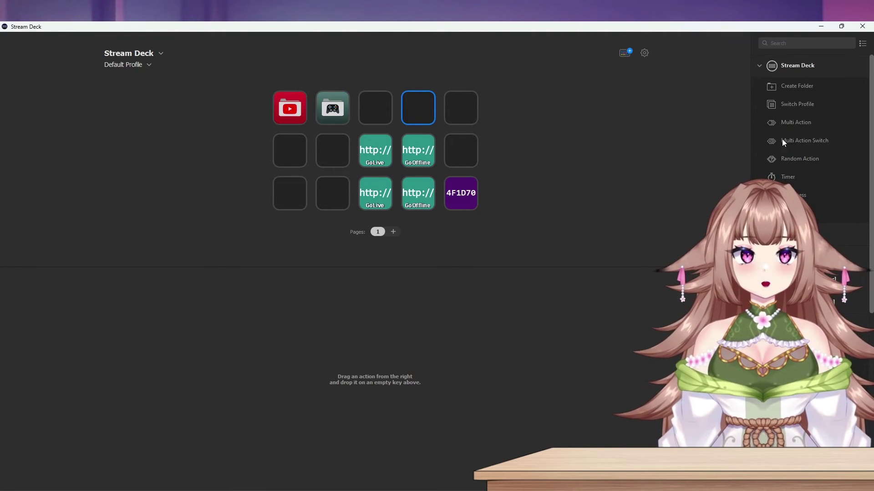
pyautogui.moveTo(781, 141); pyautogui.dragTo(445, 120)
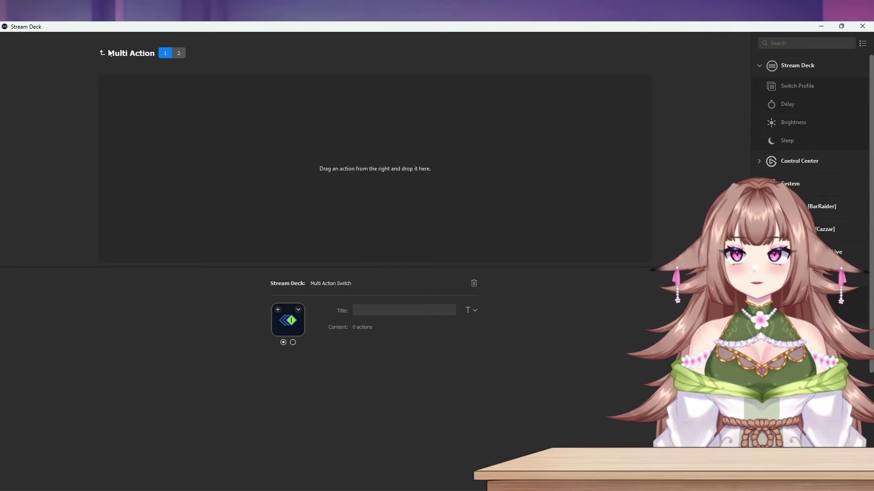
pyautogui.click(101, 52)
pyautogui.click(414, 111)
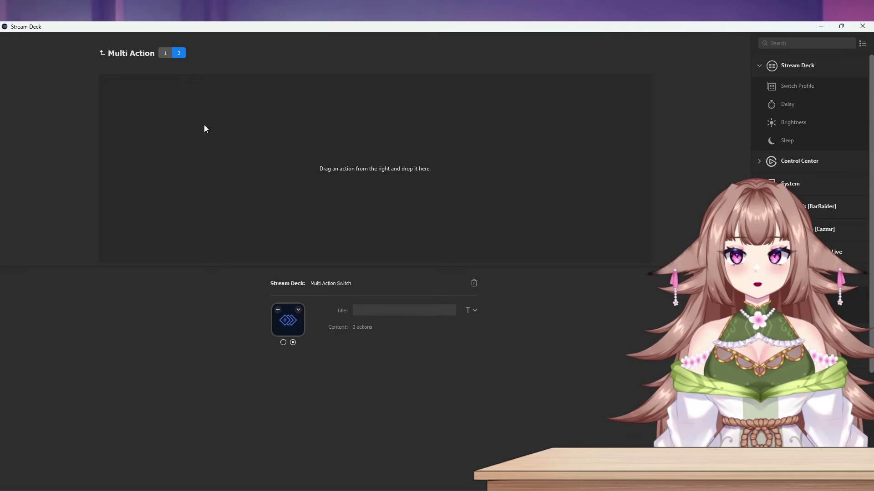
pyautogui.click(102, 53)
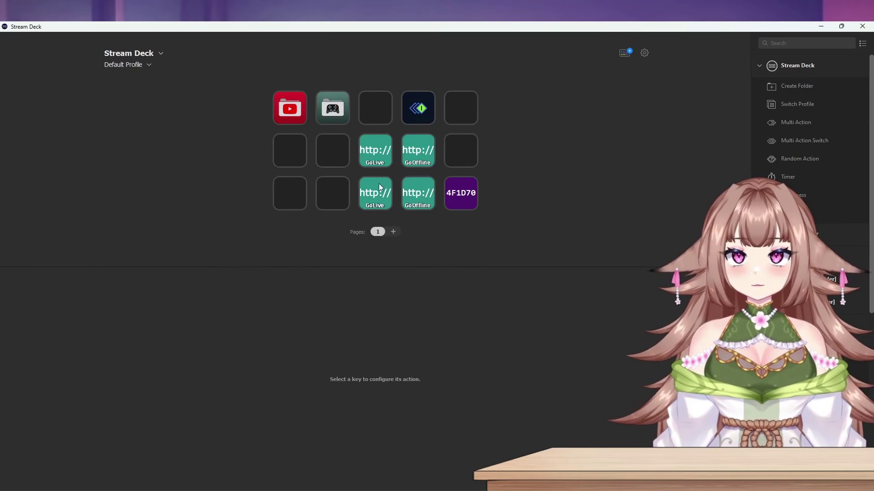
# Copy the GoLive webhook key into the switch's first press
pyautogui.click(382, 198)
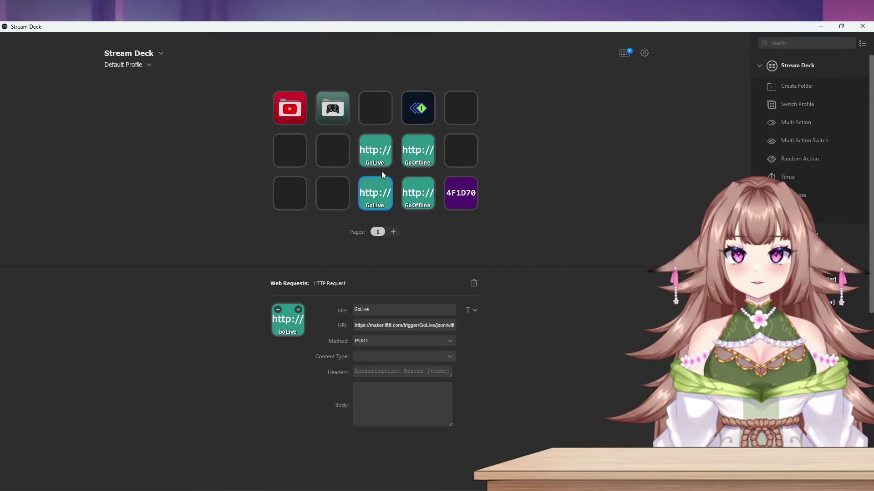
pyautogui.doubleClick(420, 108)
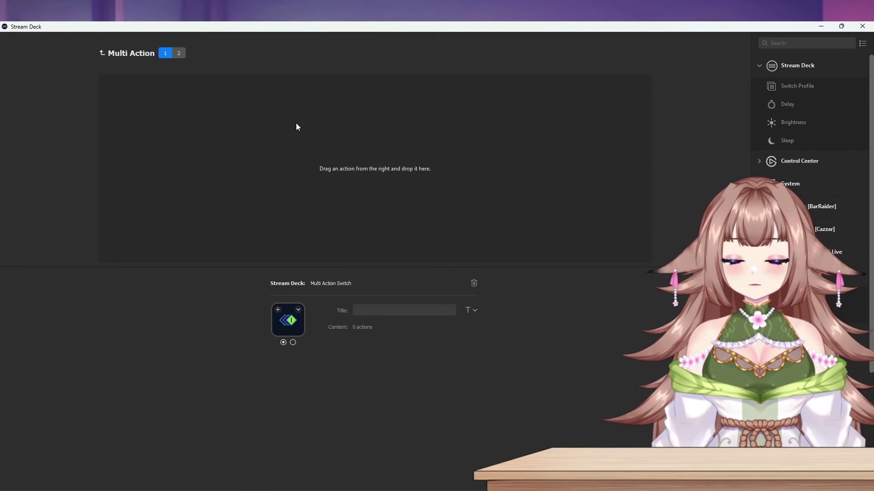
pyautogui.hotkey('ctrl', 'v')
pyautogui.click(103, 53)
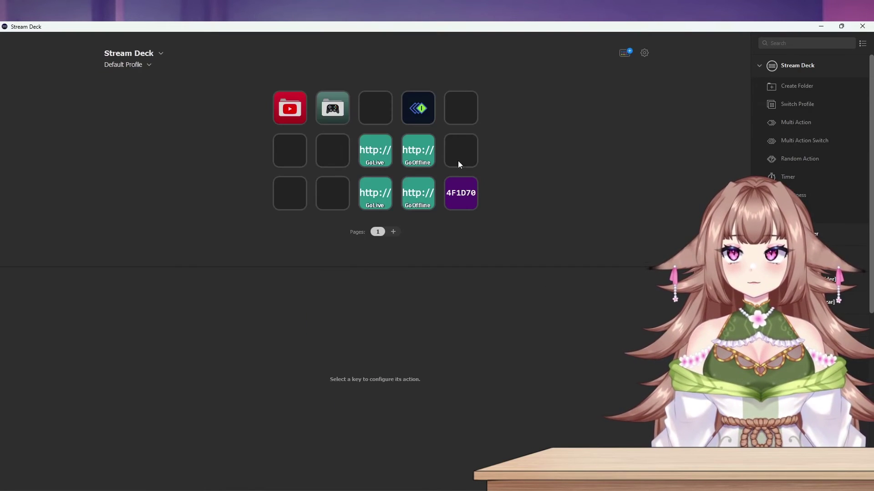
# Copy the GoOffline webhook key into the switch's second press
pyautogui.click(418, 197)
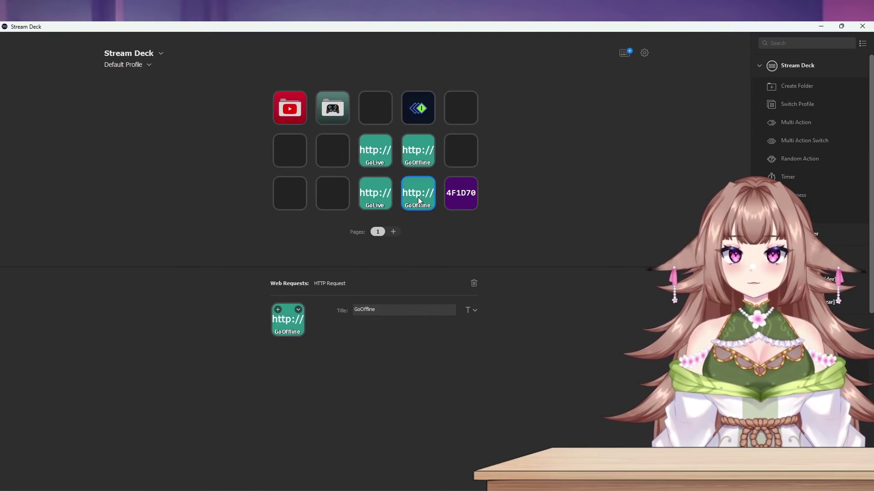
pyautogui.doubleClick(428, 107)
pyautogui.click(179, 53)
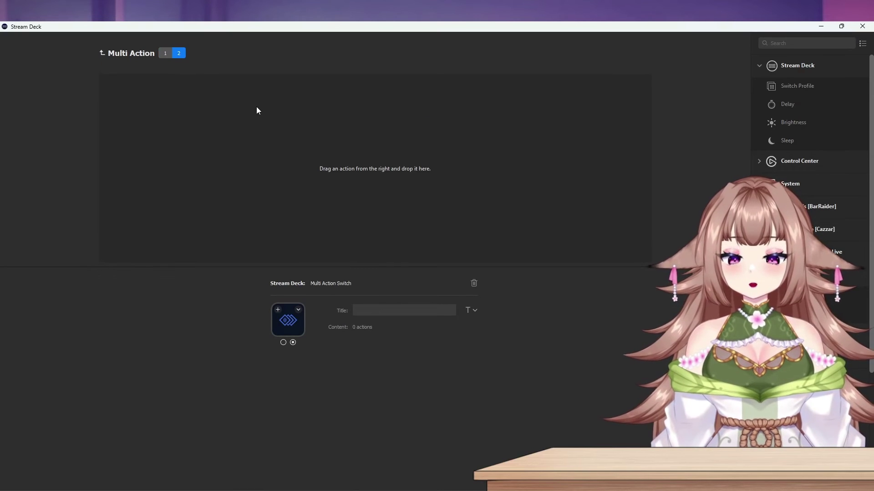
pyautogui.hotkey('ctrl', 'v')
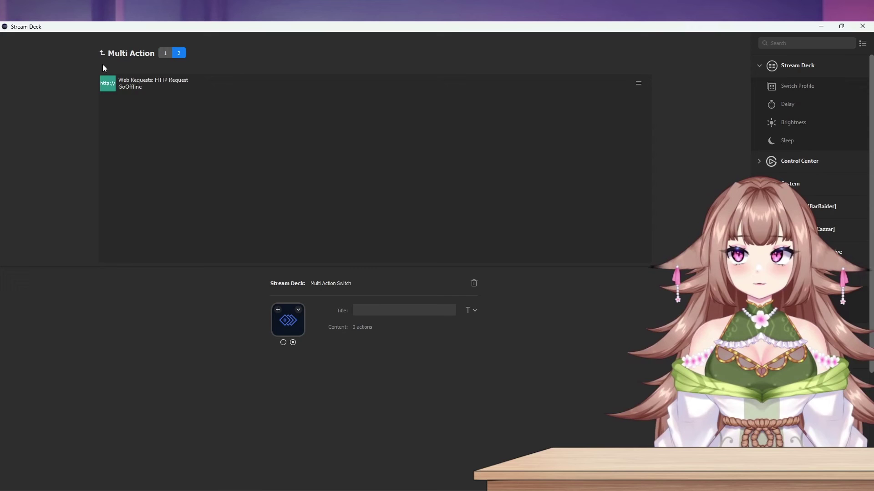
pyautogui.click(164, 53)
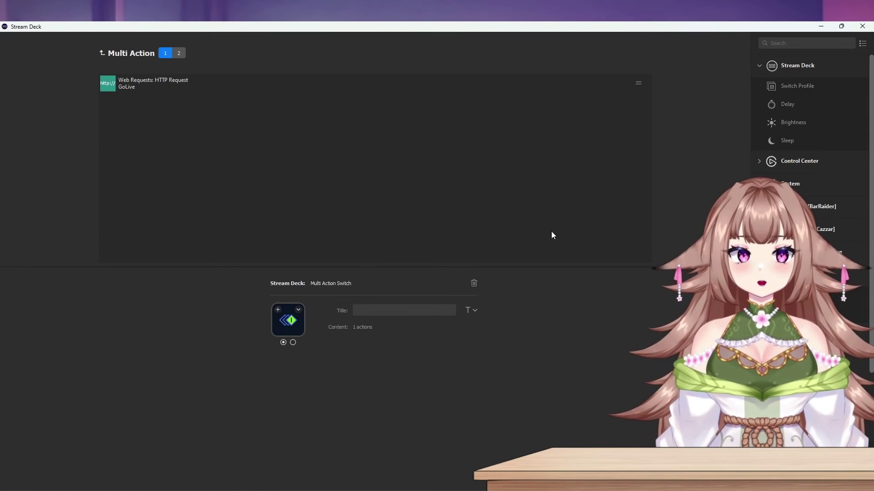
# Add a Twitter Tweet and a Twitter Change Name action after the GoLive webhook in press 1
pyautogui.moveTo(801, 274); pyautogui.dragTo(273, 186)
pyautogui.click(481, 202)
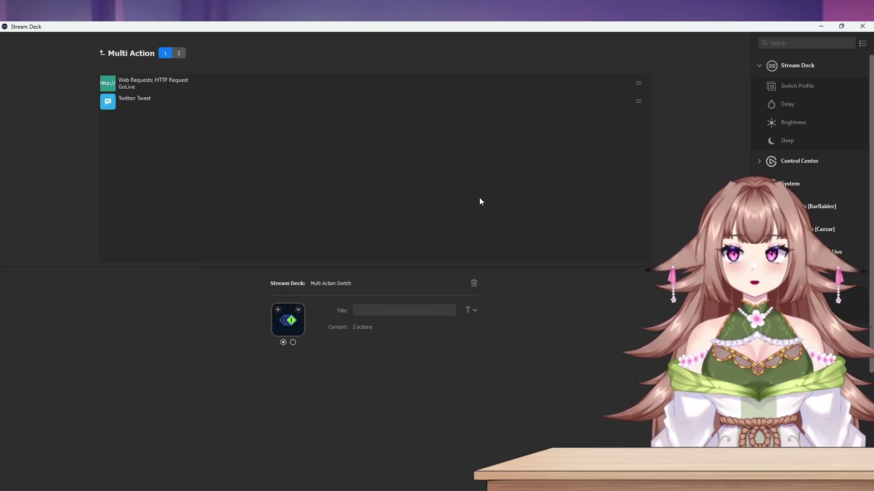
pyautogui.moveTo(801, 264); pyautogui.dragTo(452, 201)
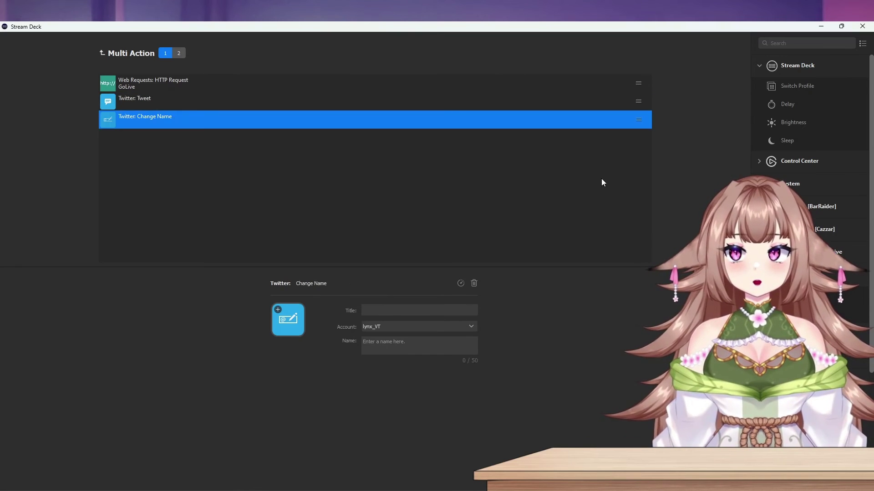
pyautogui.click(594, 166)
# Search the actions for 'obs' and add OBS Studio Stream as the fourth action
pyautogui.click(799, 45)
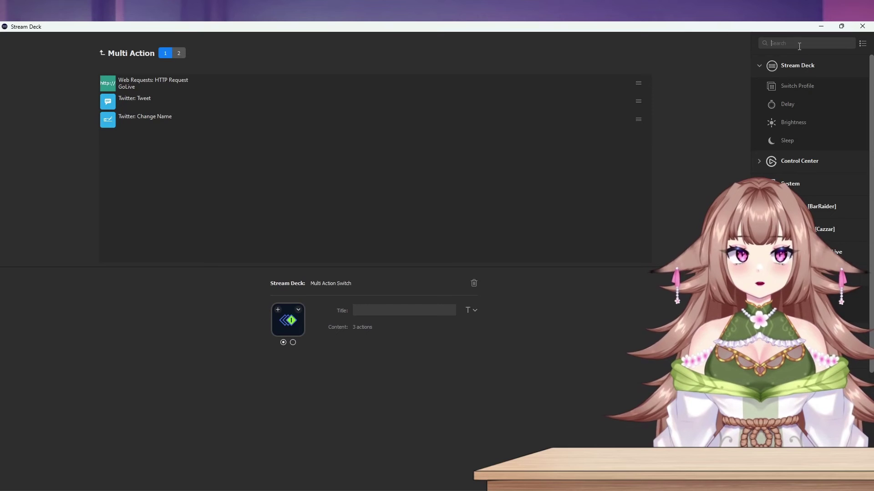
pyautogui.write('obs')
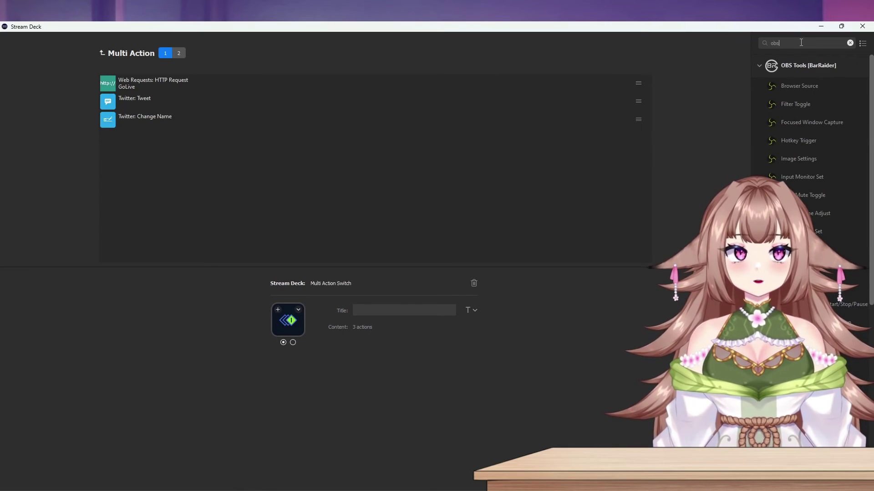
pyautogui.click(758, 65)
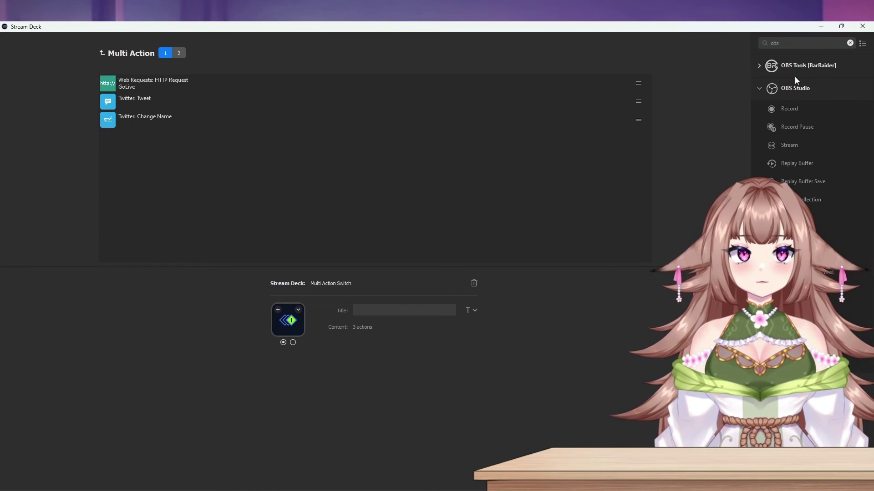
pyautogui.moveTo(801, 146); pyautogui.dragTo(516, 171)
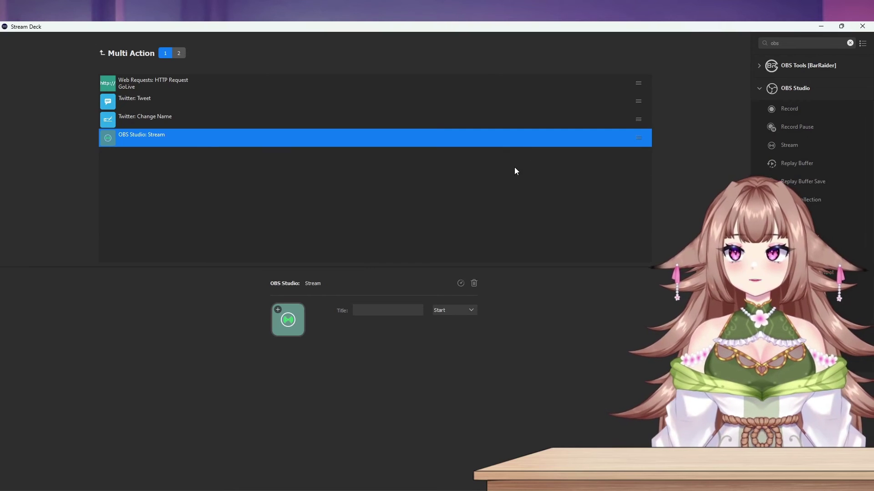
pyautogui.click(635, 203)
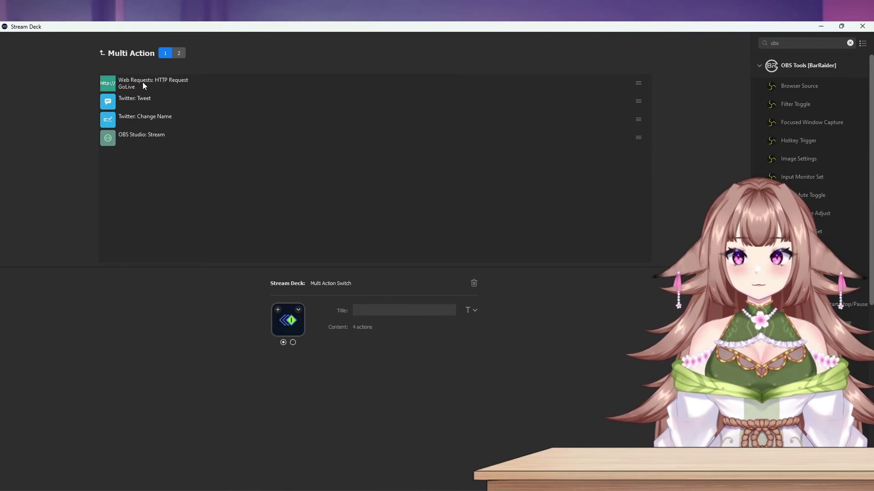
# In the second press, add an OBS Studio Stream action after GoOffline, set to Stop
pyautogui.click(178, 53)
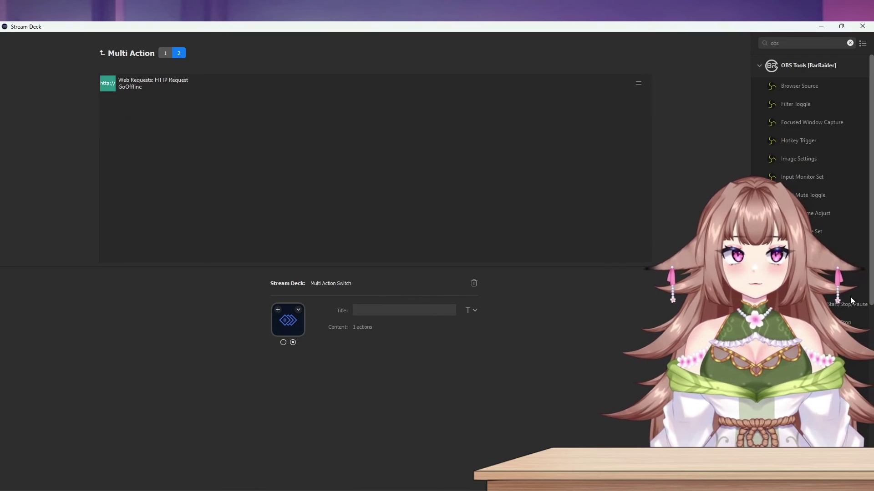
pyautogui.click(759, 68)
pyautogui.moveTo(793, 145); pyautogui.dragTo(319, 164)
pyautogui.click(453, 315)
pyautogui.click(451, 330)
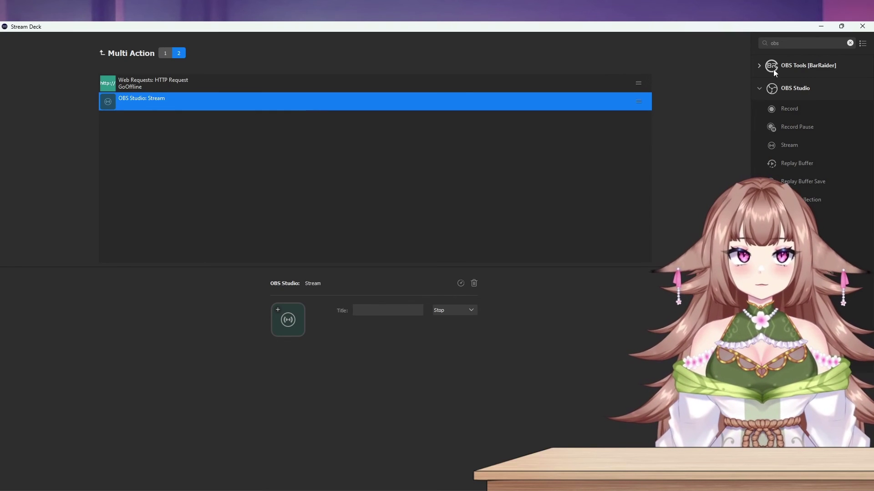
# Clear the 'obs' search, then add a Twitter Tweet and a Change Name action to press 2
pyautogui.click(759, 67)
pyautogui.click(758, 67)
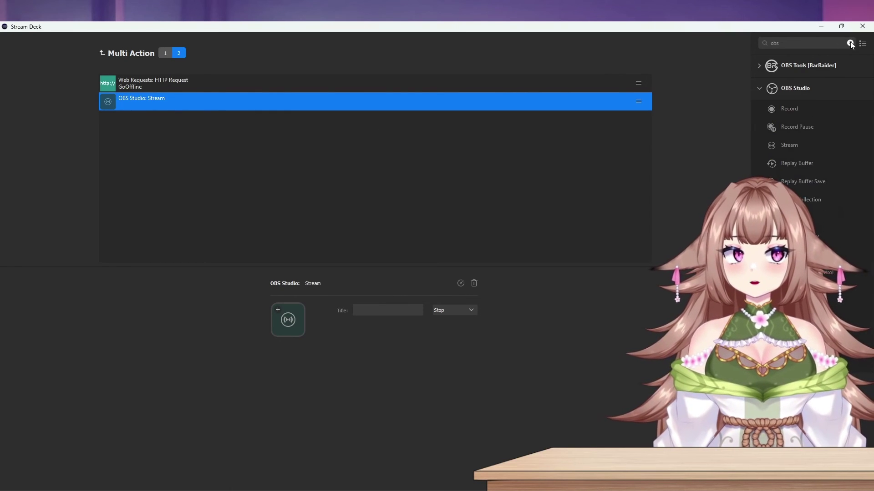
pyautogui.click(850, 42)
pyautogui.moveTo(792, 297); pyautogui.dragTo(371, 194)
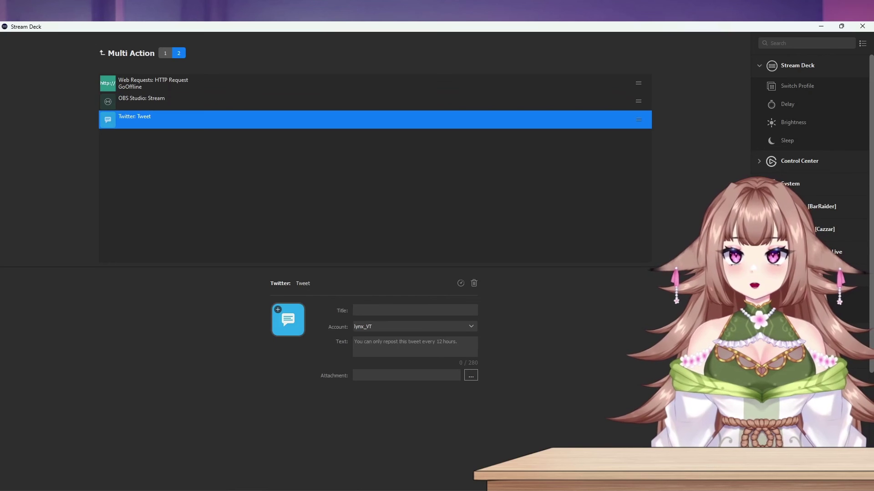
pyautogui.moveTo(792, 316); pyautogui.dragTo(405, 219)
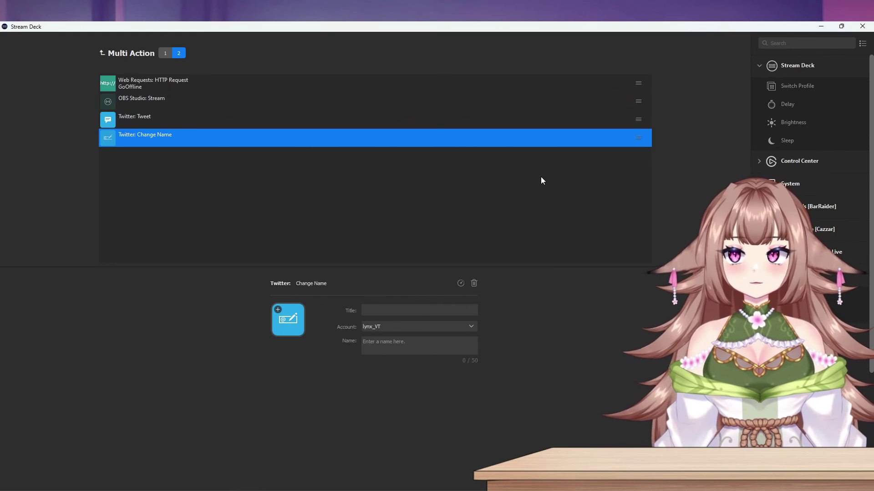
pyautogui.click(164, 52)
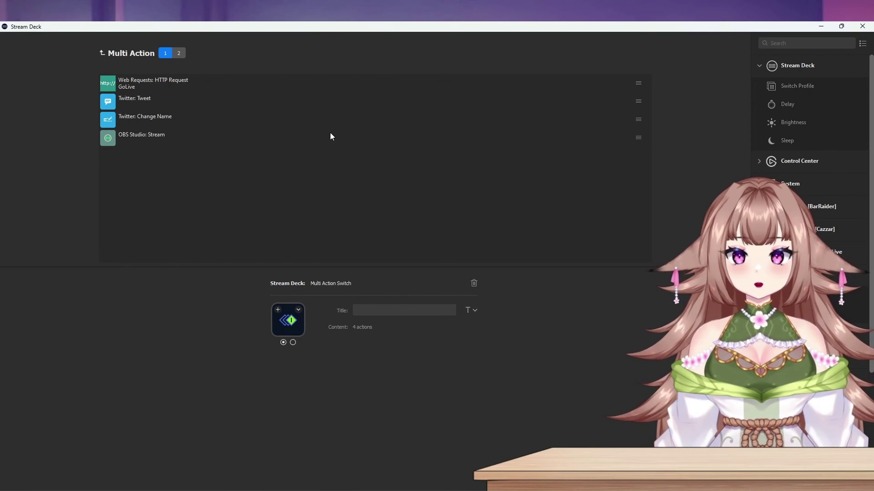
# Leave the Multi Action Switch editor and return to the Default Profile key grid
pyautogui.click(108, 53)
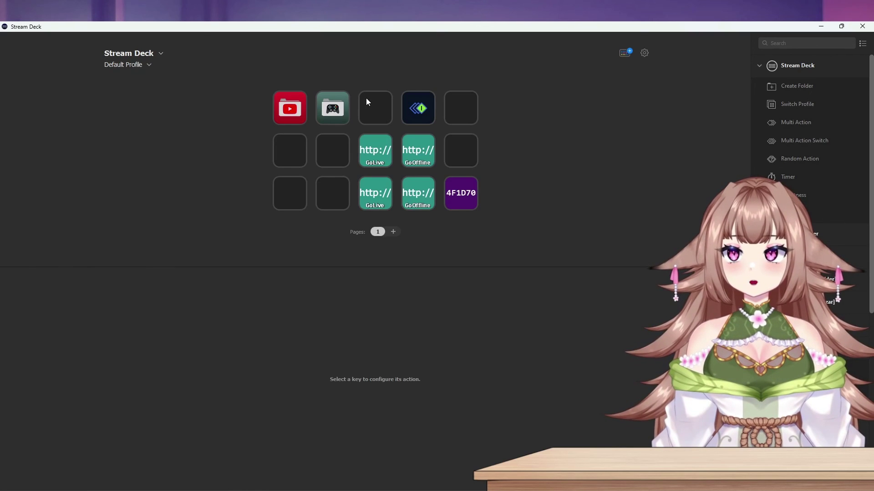